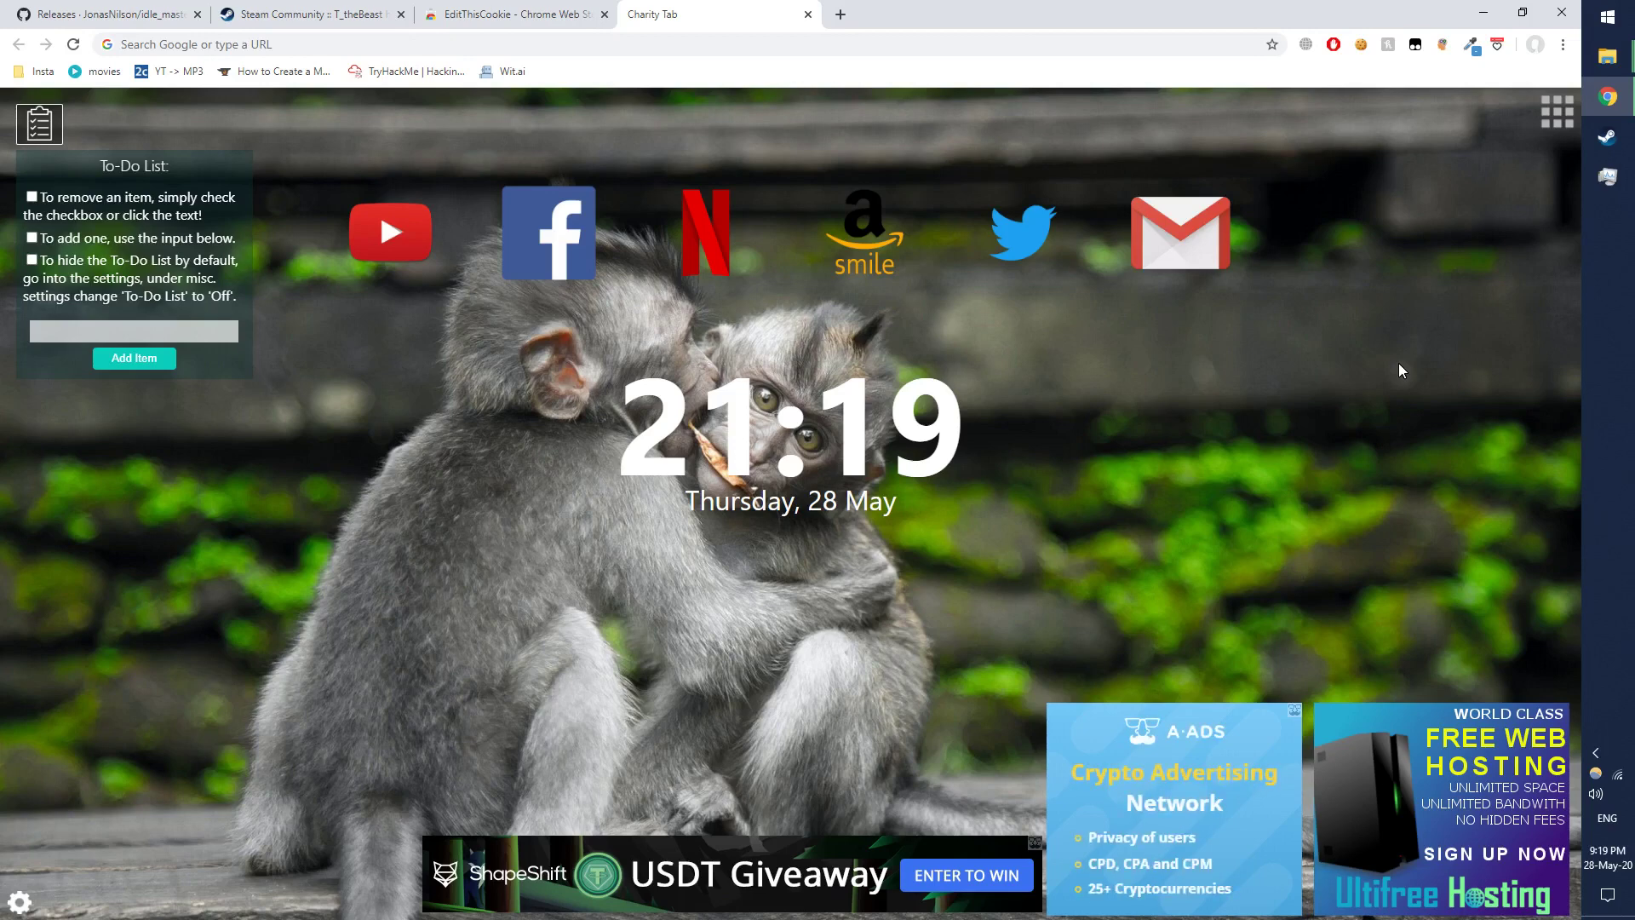
Open the idle_master_extended releases page on GitHub and locate the direct download of Idle Master Extended v1.4.
{"action": "left_click", "coordinate": [100, 9]}
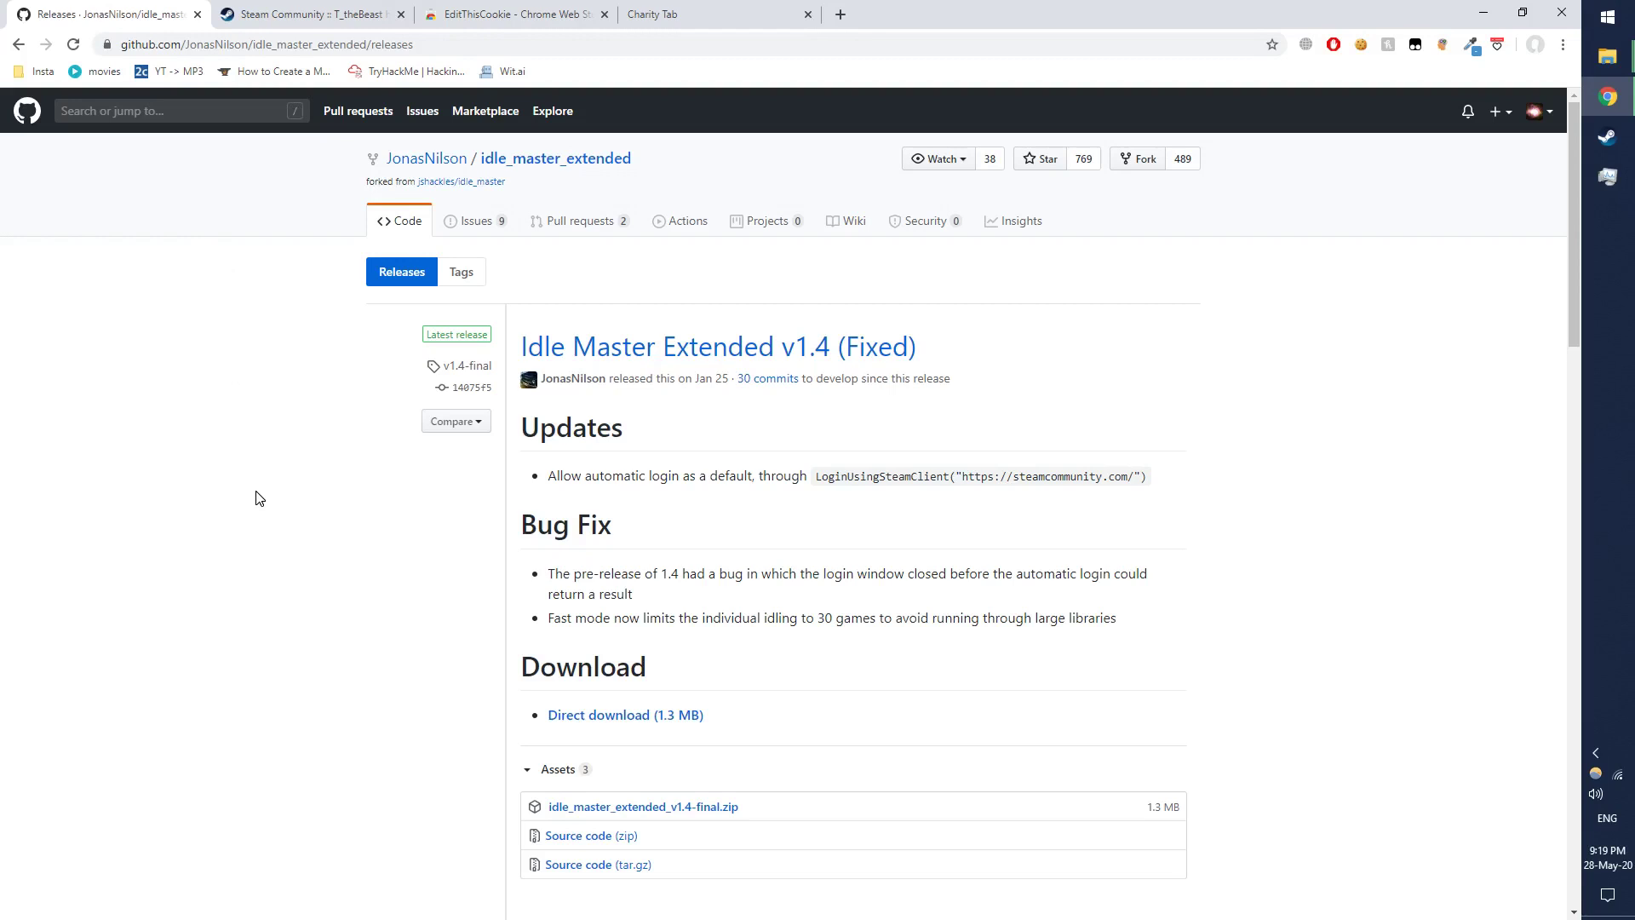
{"action": "left_click", "coordinate": [545, 159]}
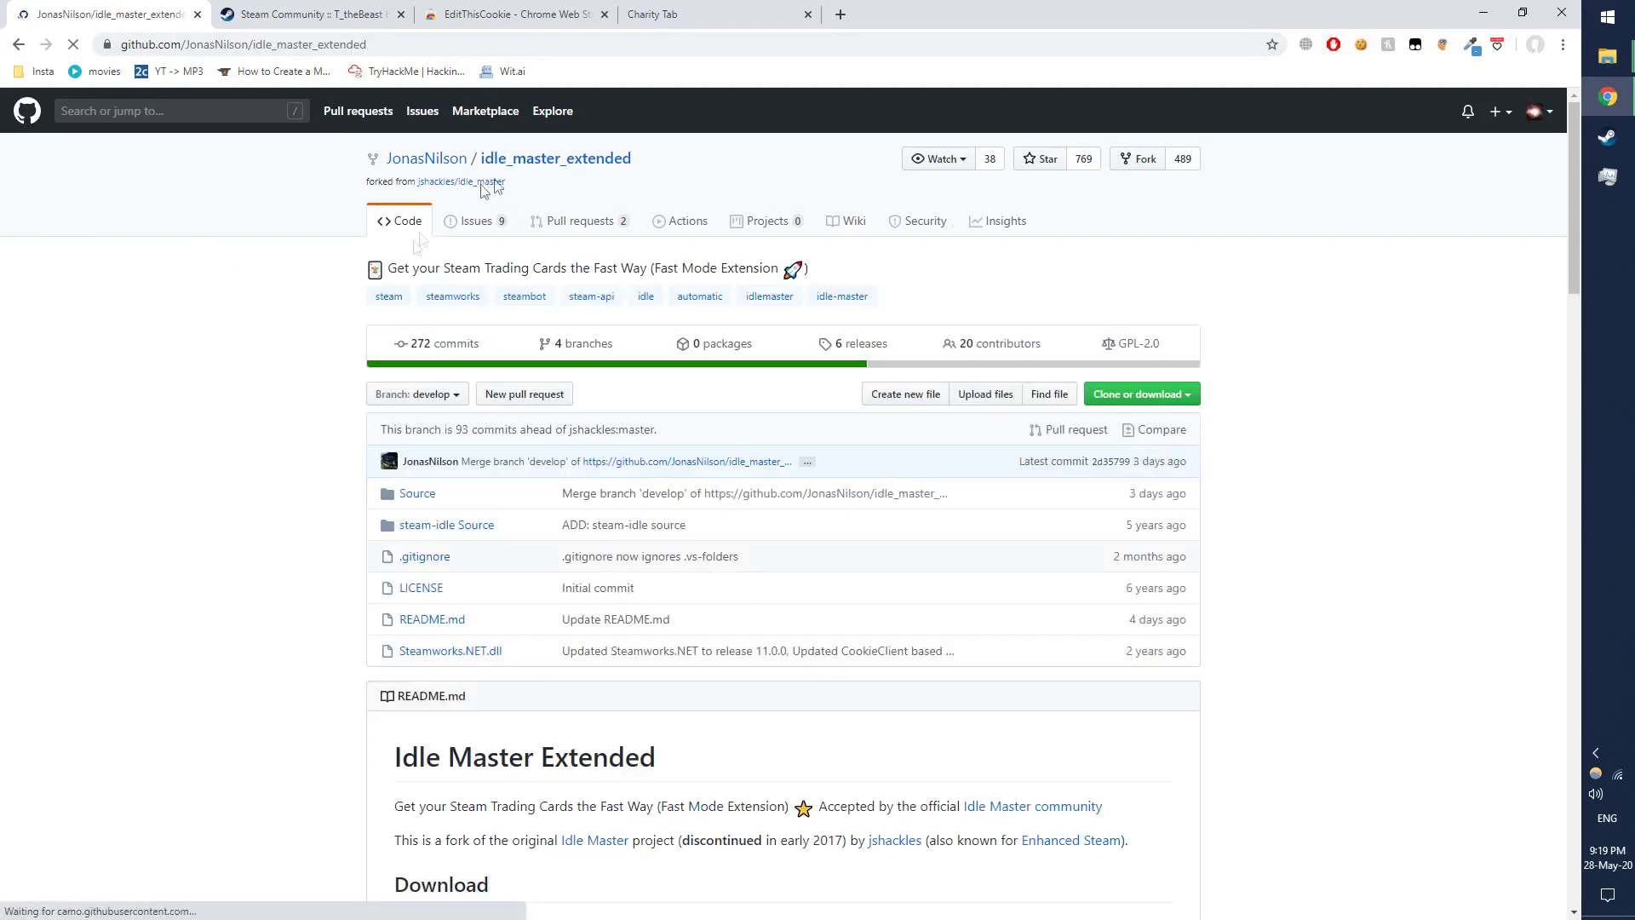
{"action": "left_click", "coordinate": [856, 347]}
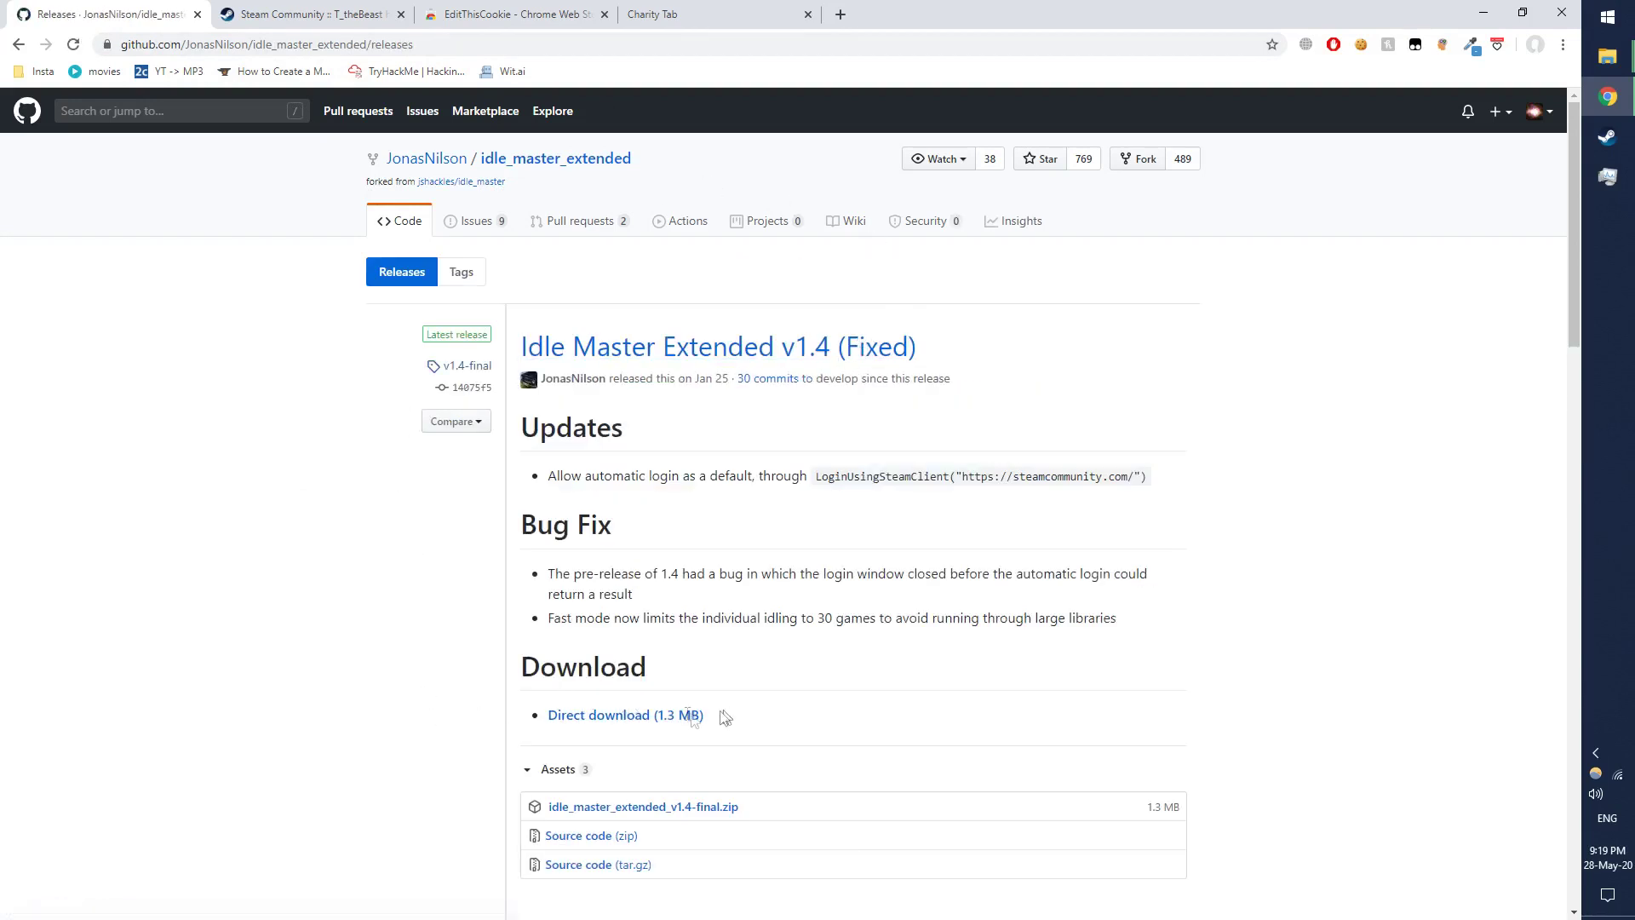
{"action": "left_click_drag", "start_coordinate": [721, 708], "coordinate": [517, 722]}
{"action": "left_click", "coordinate": [477, 713]}
Switch to File Explorer, go up to the Idle Master folder and view the extraction options for idle_master_extended_v1.4-final.zip.
{"action": "mouse_move", "coordinate": [1608, 56]}
{"action": "left_click", "coordinate": [1491, 68]}
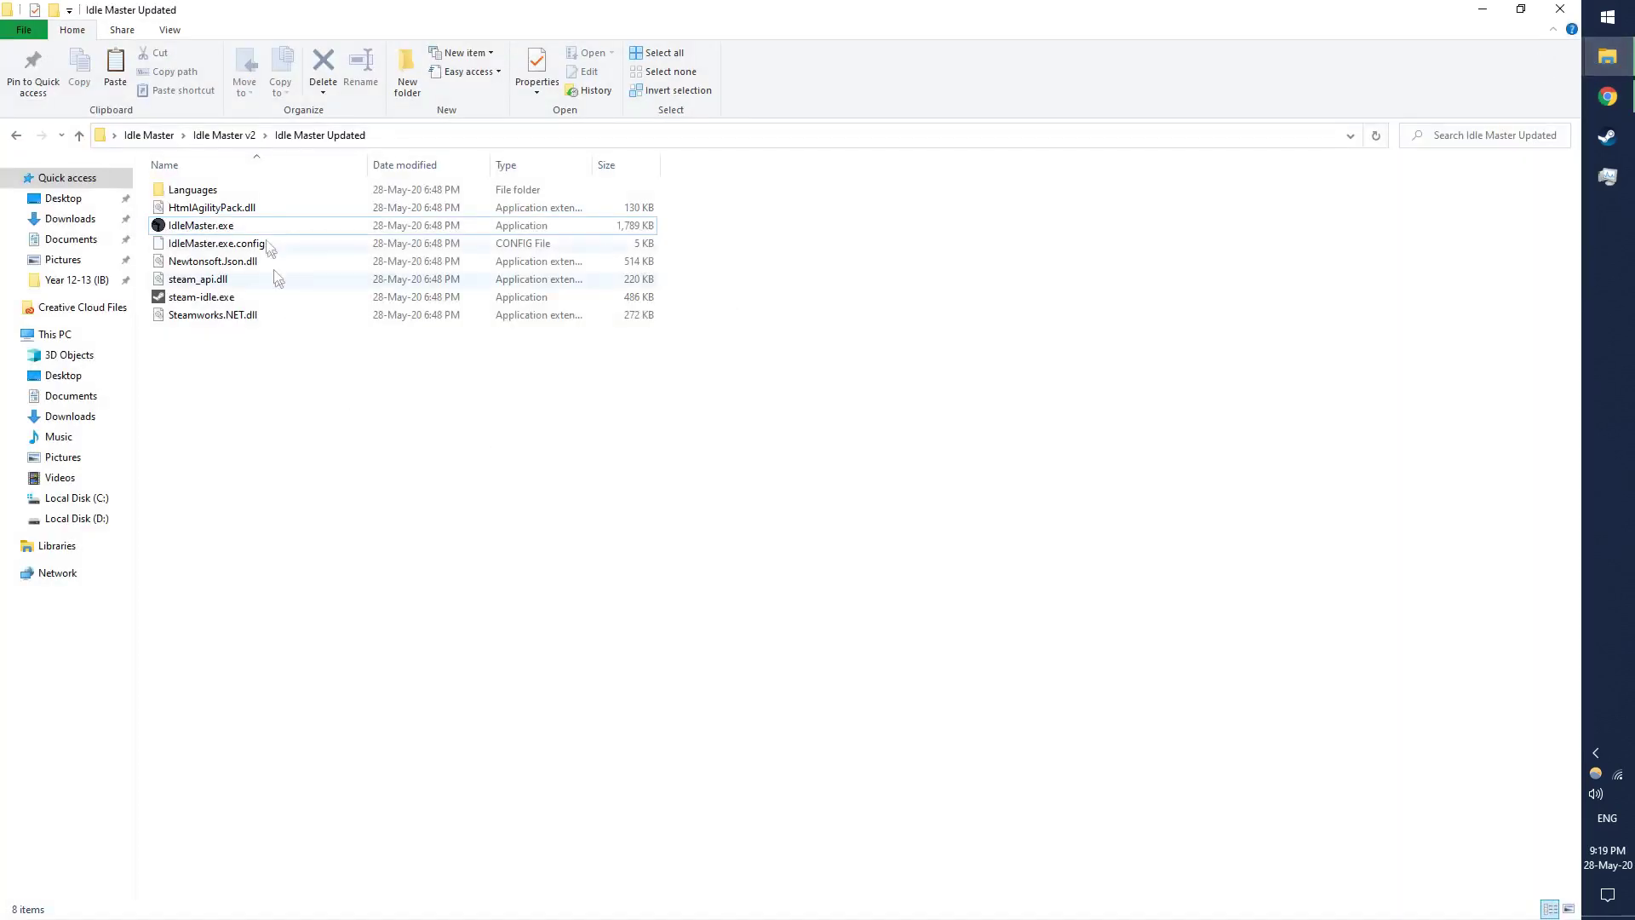
{"action": "left_click", "coordinate": [154, 135]}
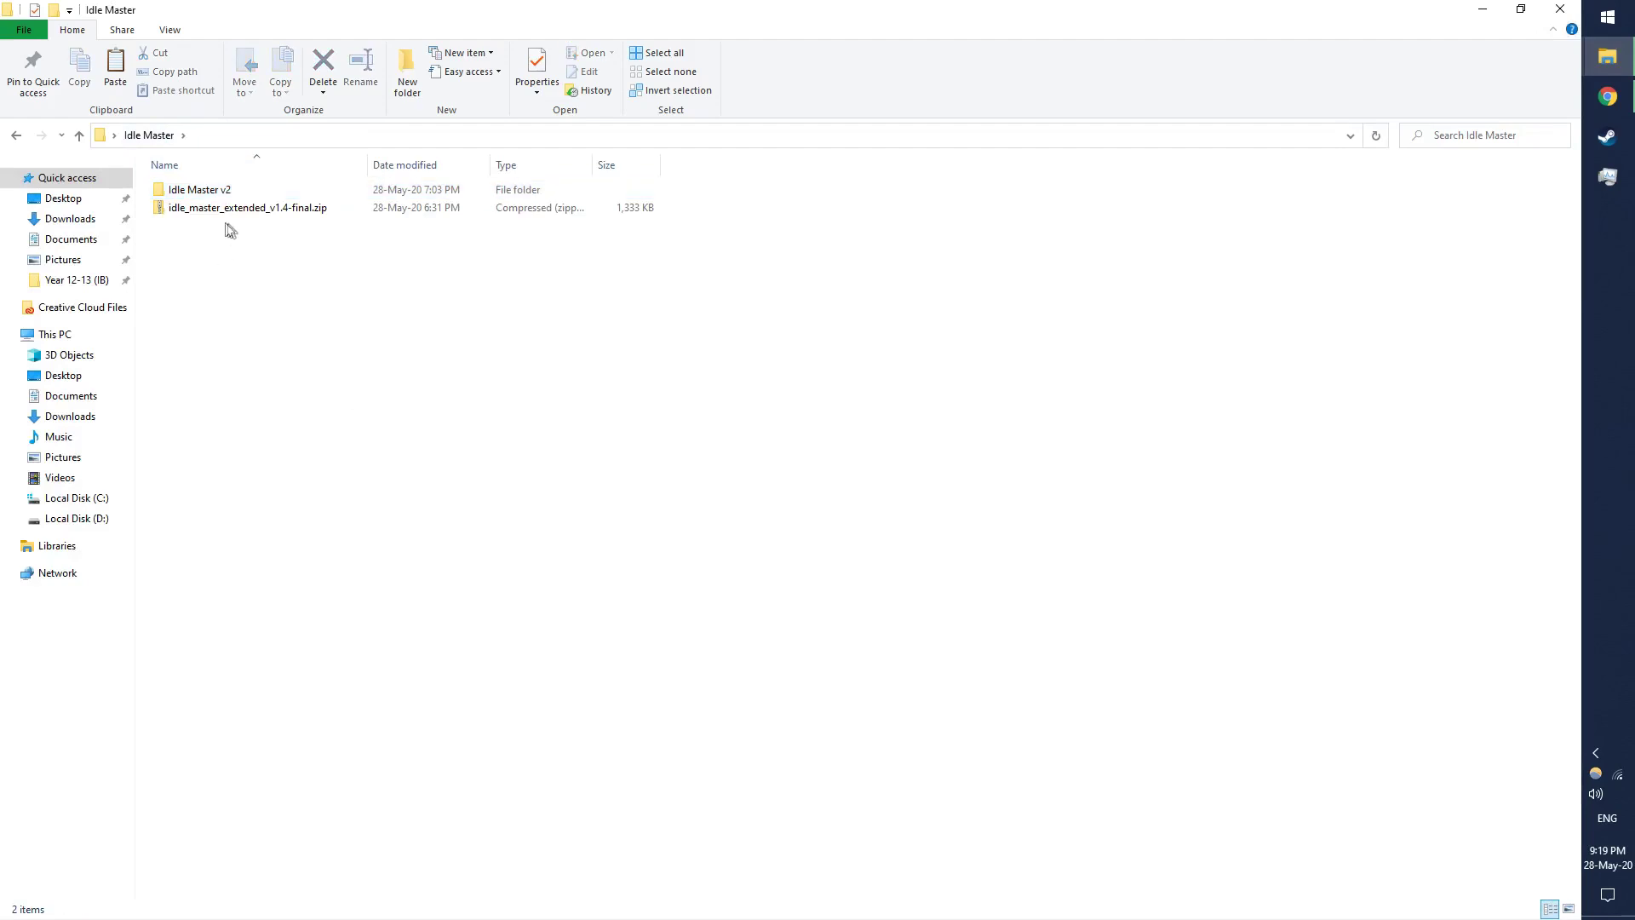
{"action": "right_click", "coordinate": [206, 213]}
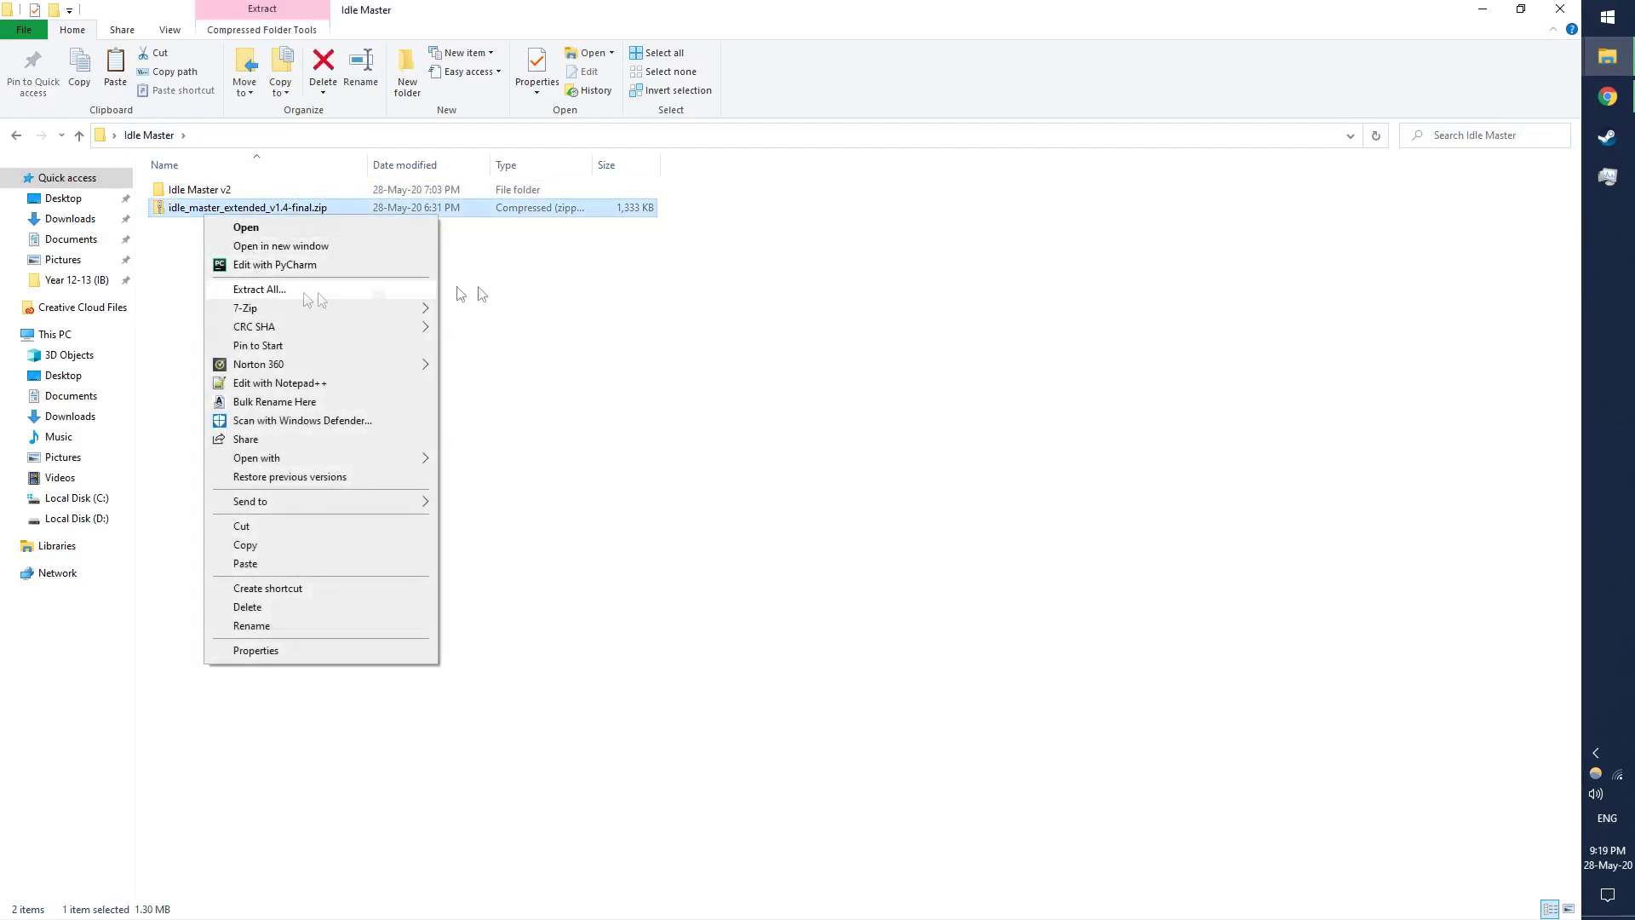
{"action": "left_click", "coordinate": [460, 294]}
Open the Idle Master Updated folder inside Idle Master v2 and look over the extracted program files.
{"action": "double_click", "coordinate": [220, 191]}
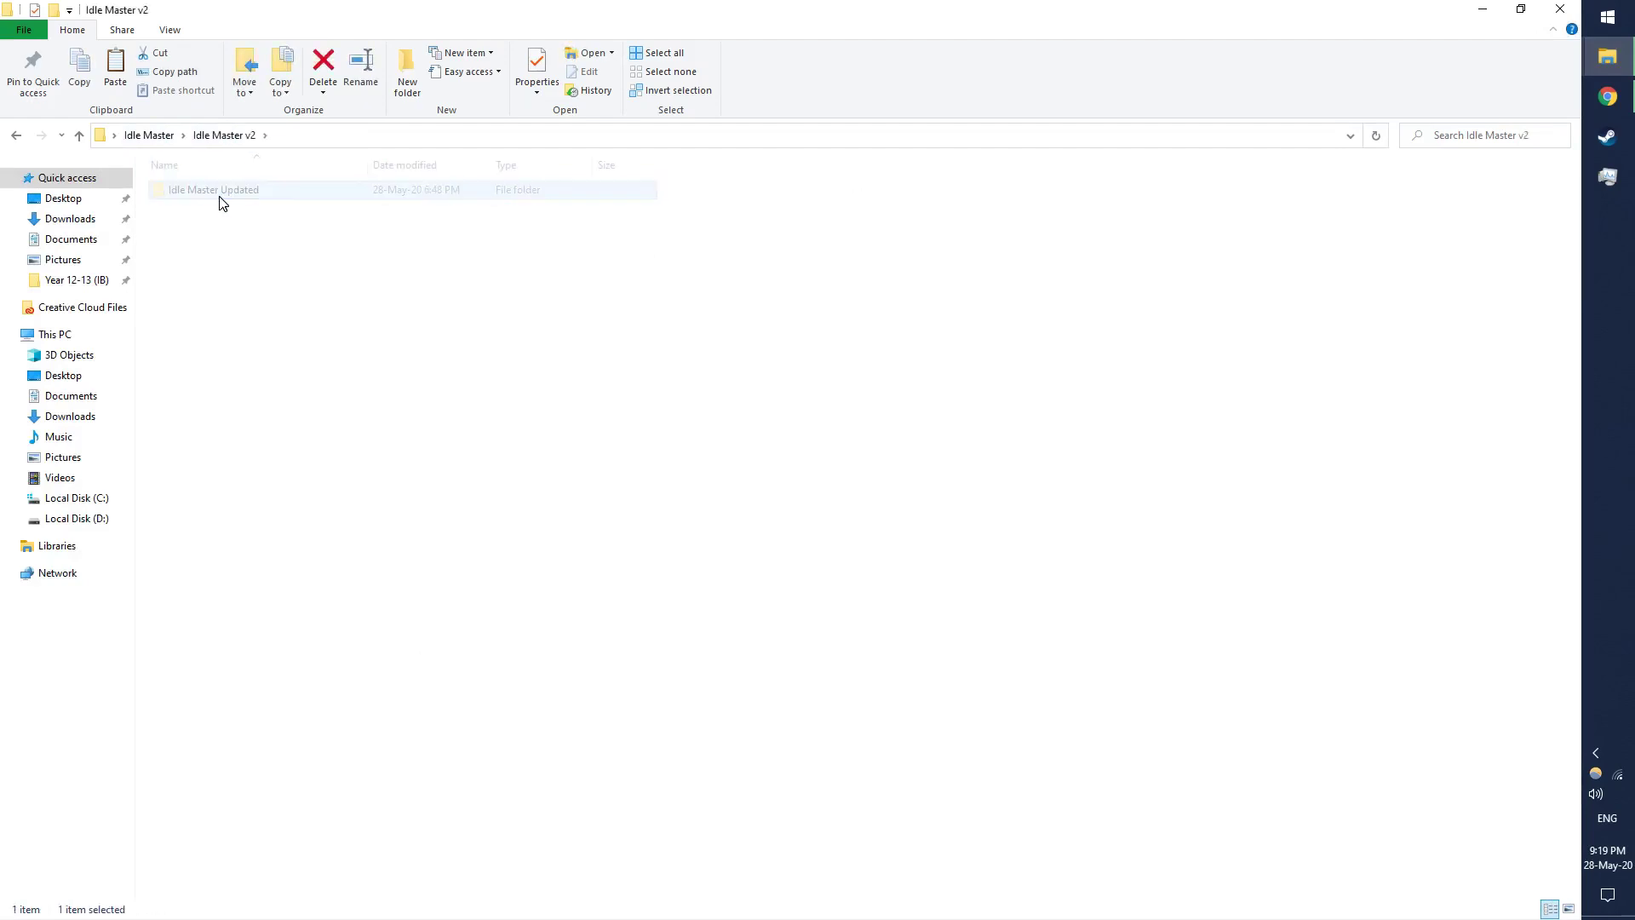
{"action": "double_click", "coordinate": [220, 190]}
{"action": "left_click_drag", "start_coordinate": [682, 511], "coordinate": [482, 266]}
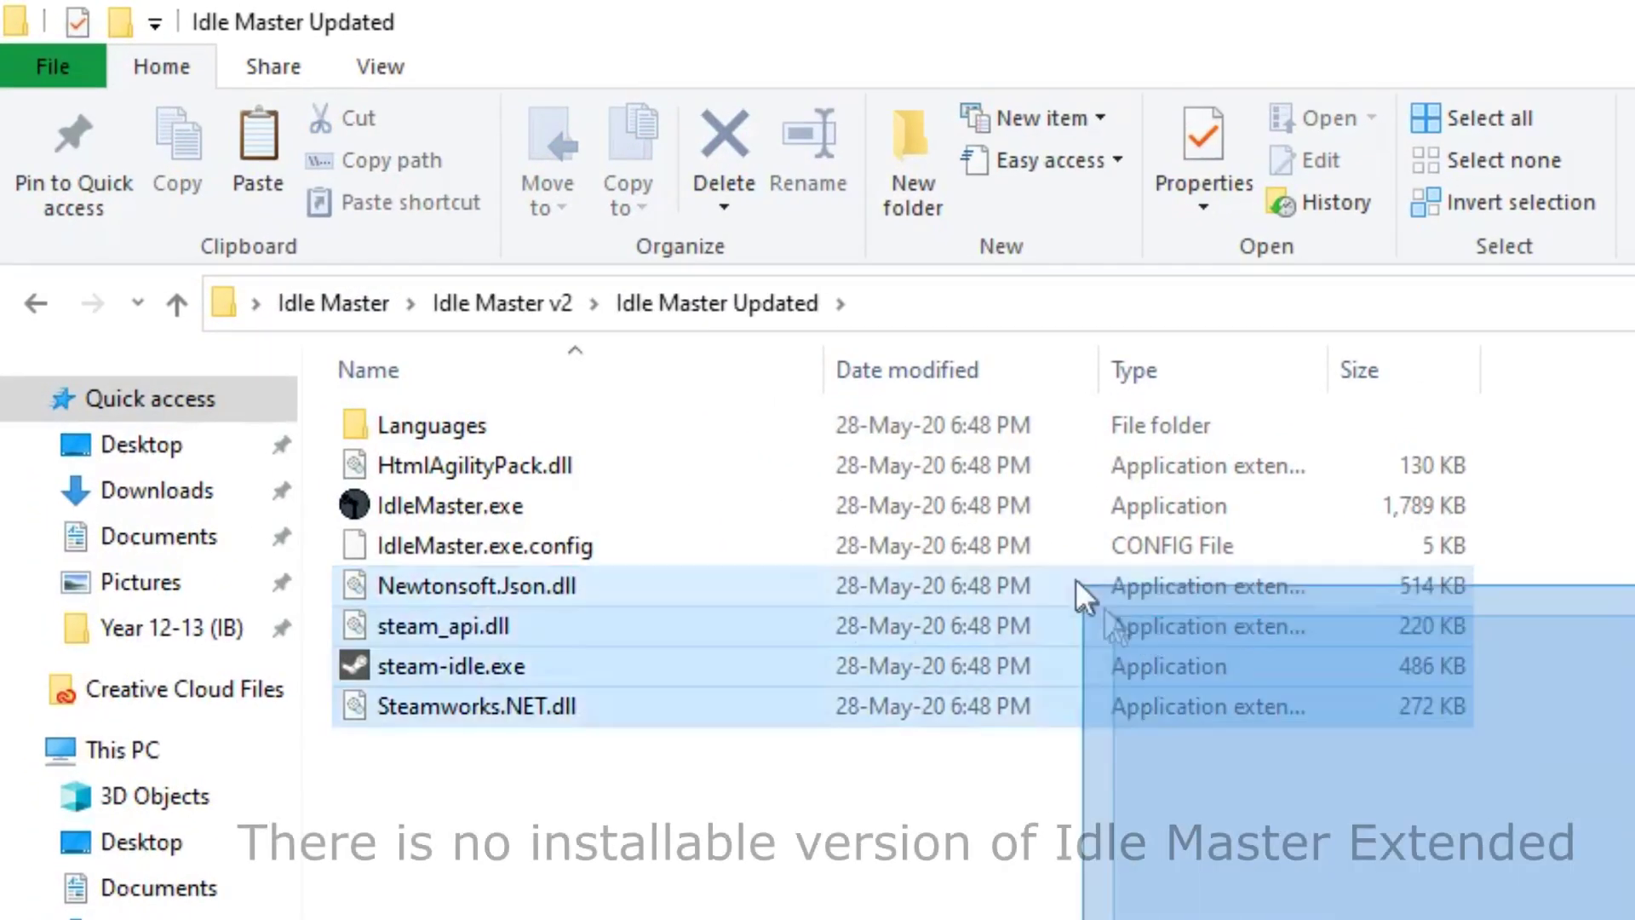
{"action": "left_click_drag", "start_coordinate": [1084, 596], "coordinate": [993, 467]}
{"action": "left_click", "coordinate": [1596, 727]}
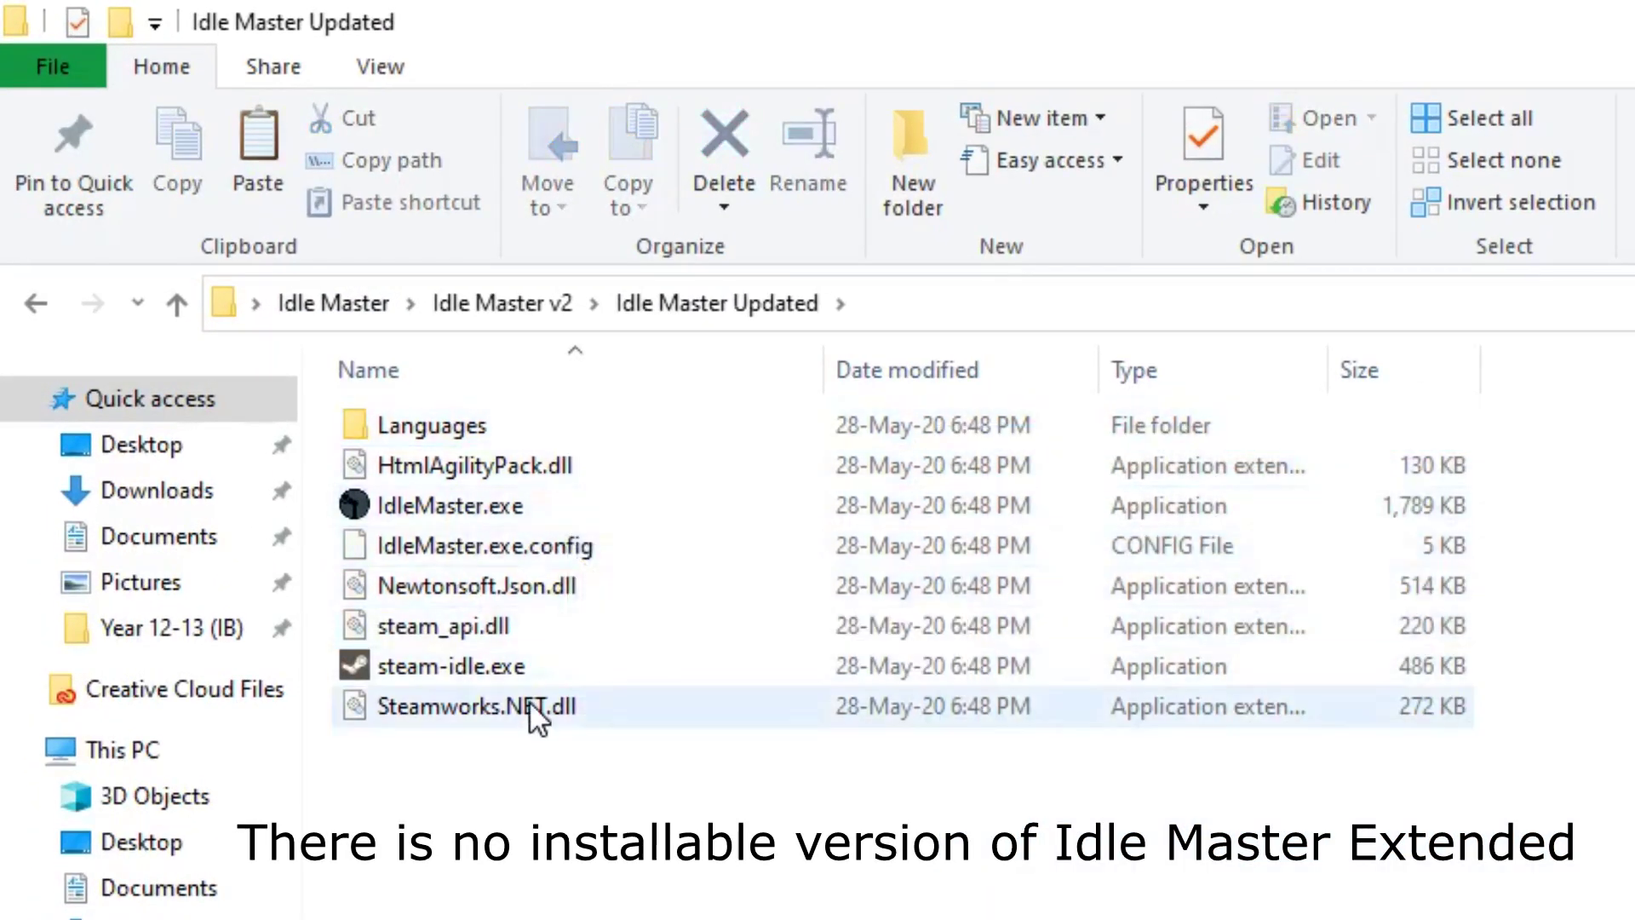
{"action": "left_click", "coordinate": [587, 669]}
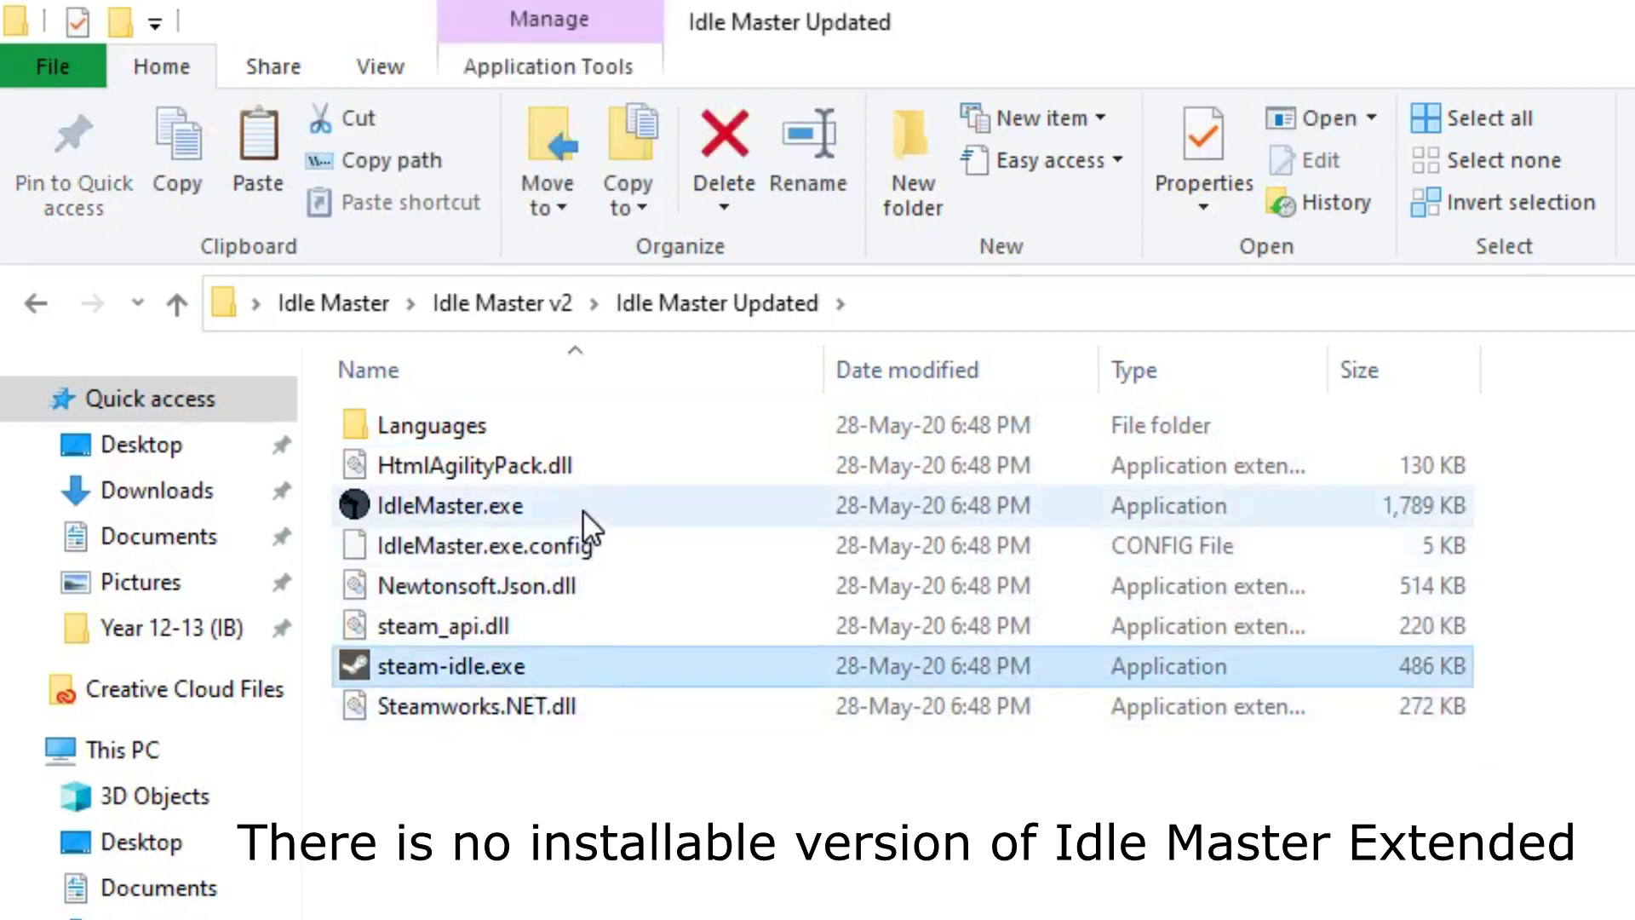
{"action": "left_click", "coordinate": [1520, 631]}
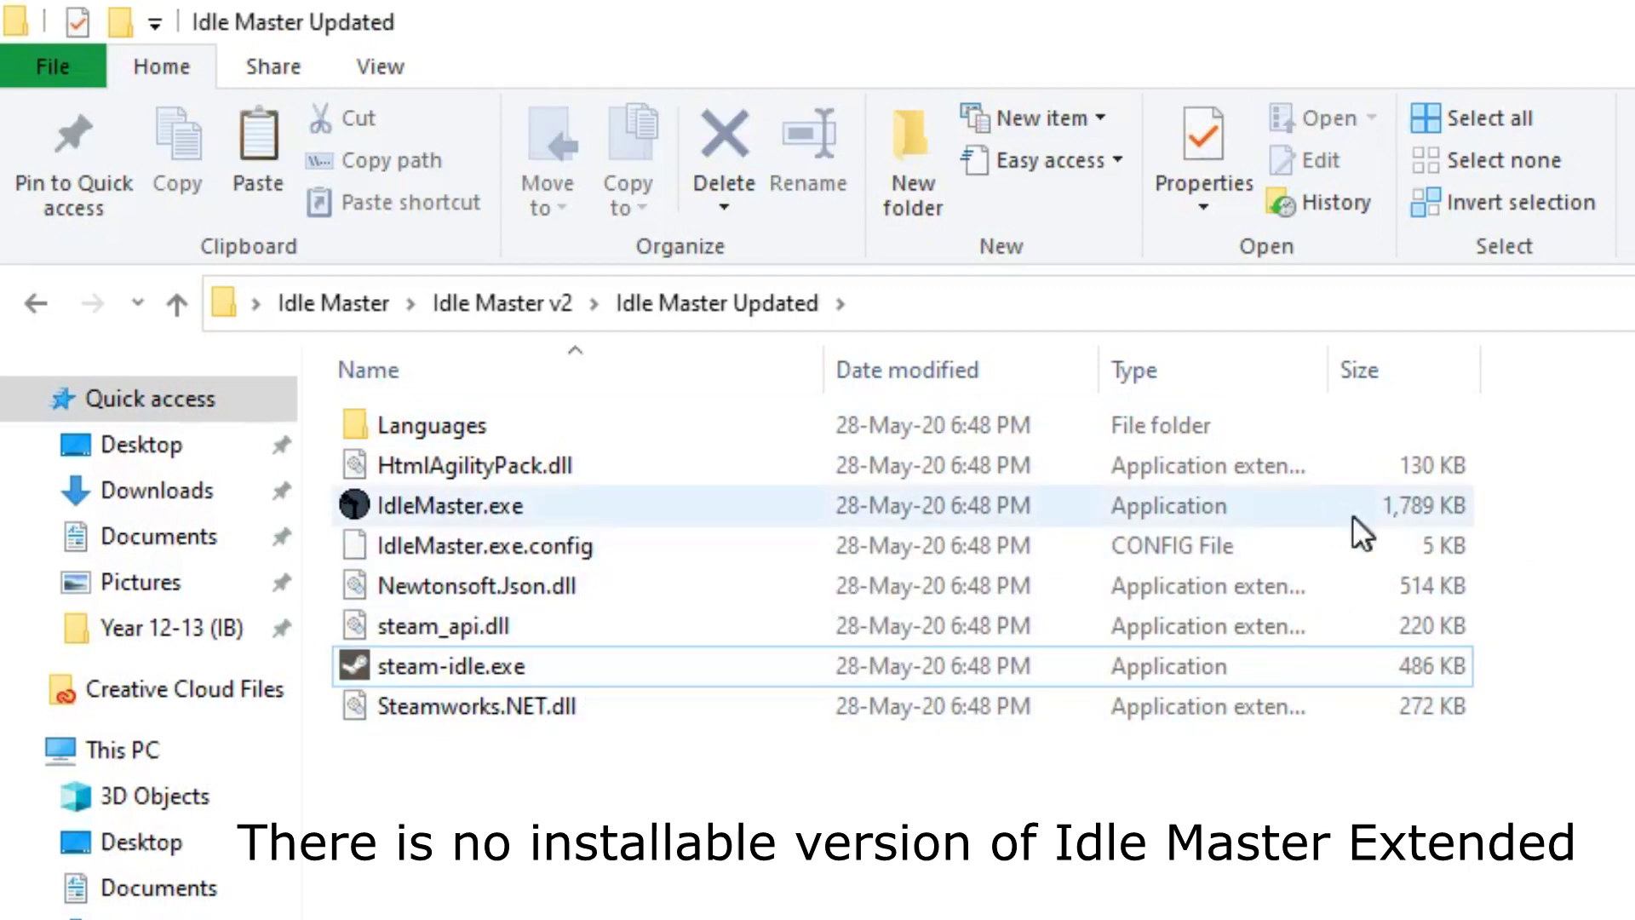
Launch IdleMaster.exe, place its window clear of the file list and sign out of Steam.
{"action": "double_click", "coordinate": [1316, 504]}
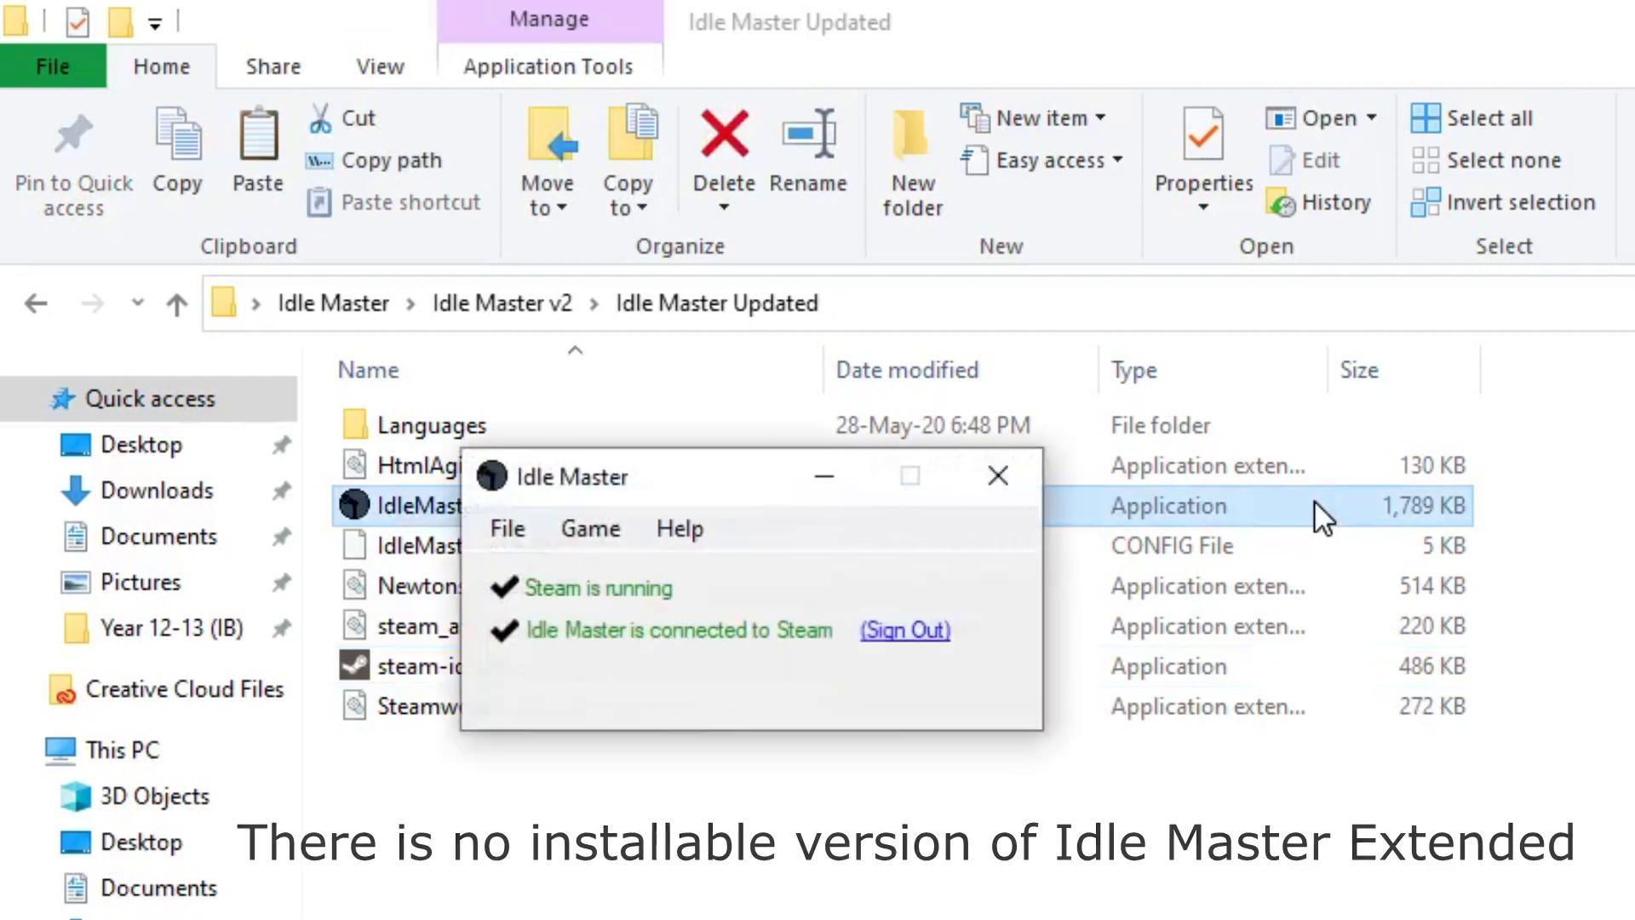
{"action": "left_click_drag", "start_coordinate": [735, 482], "coordinate": [1631, 758]}
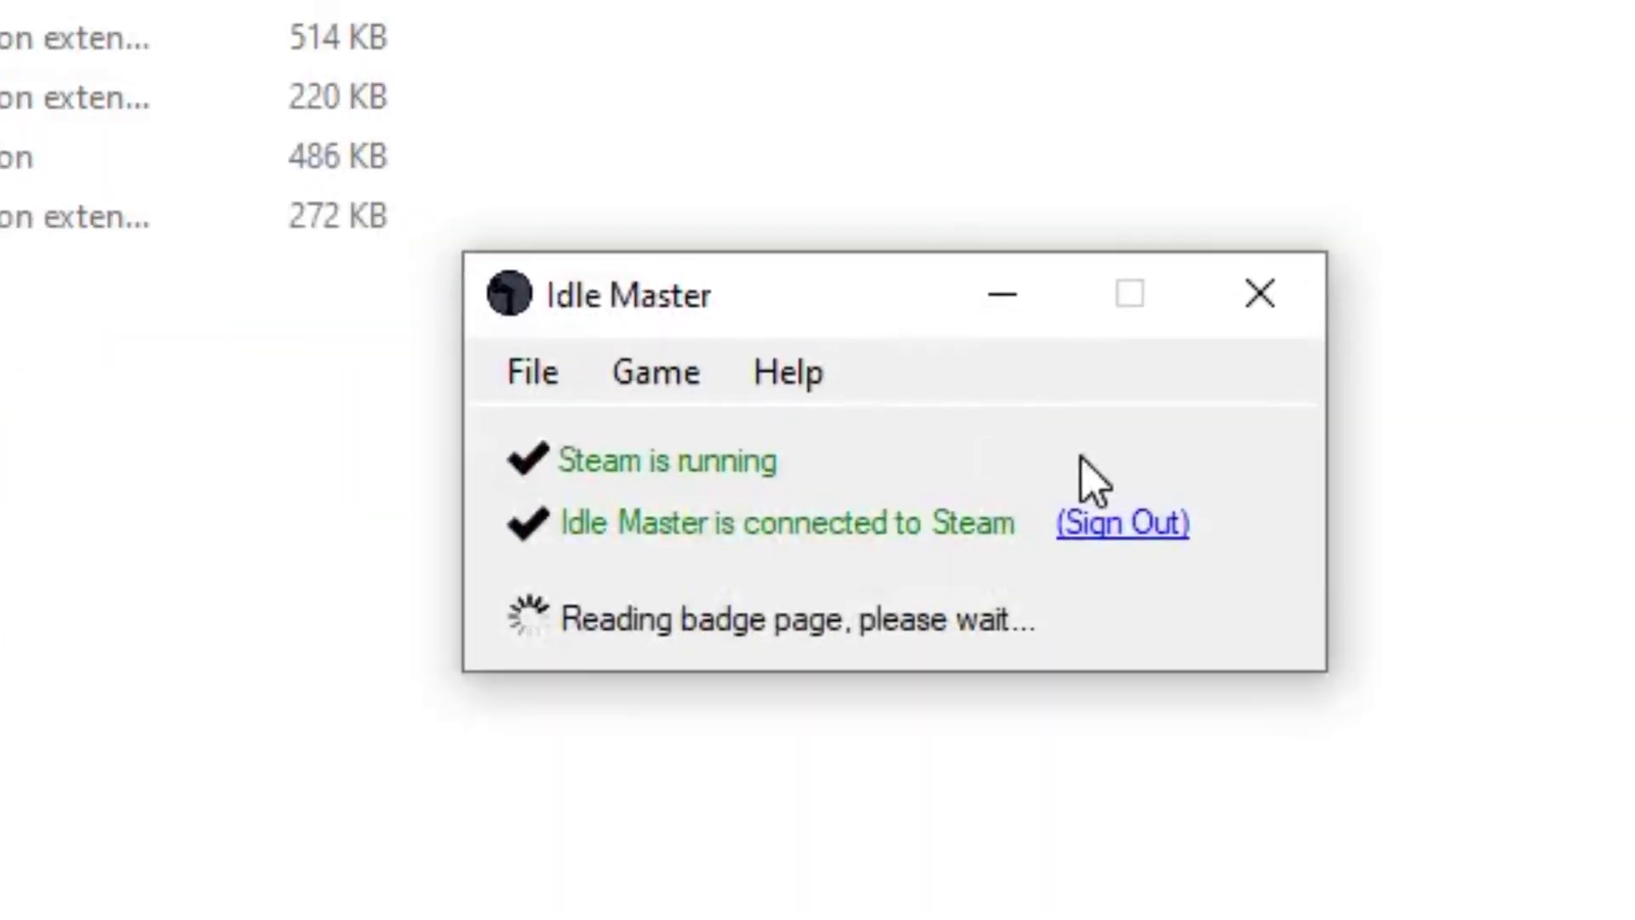
{"action": "left_click", "coordinate": [1107, 524]}
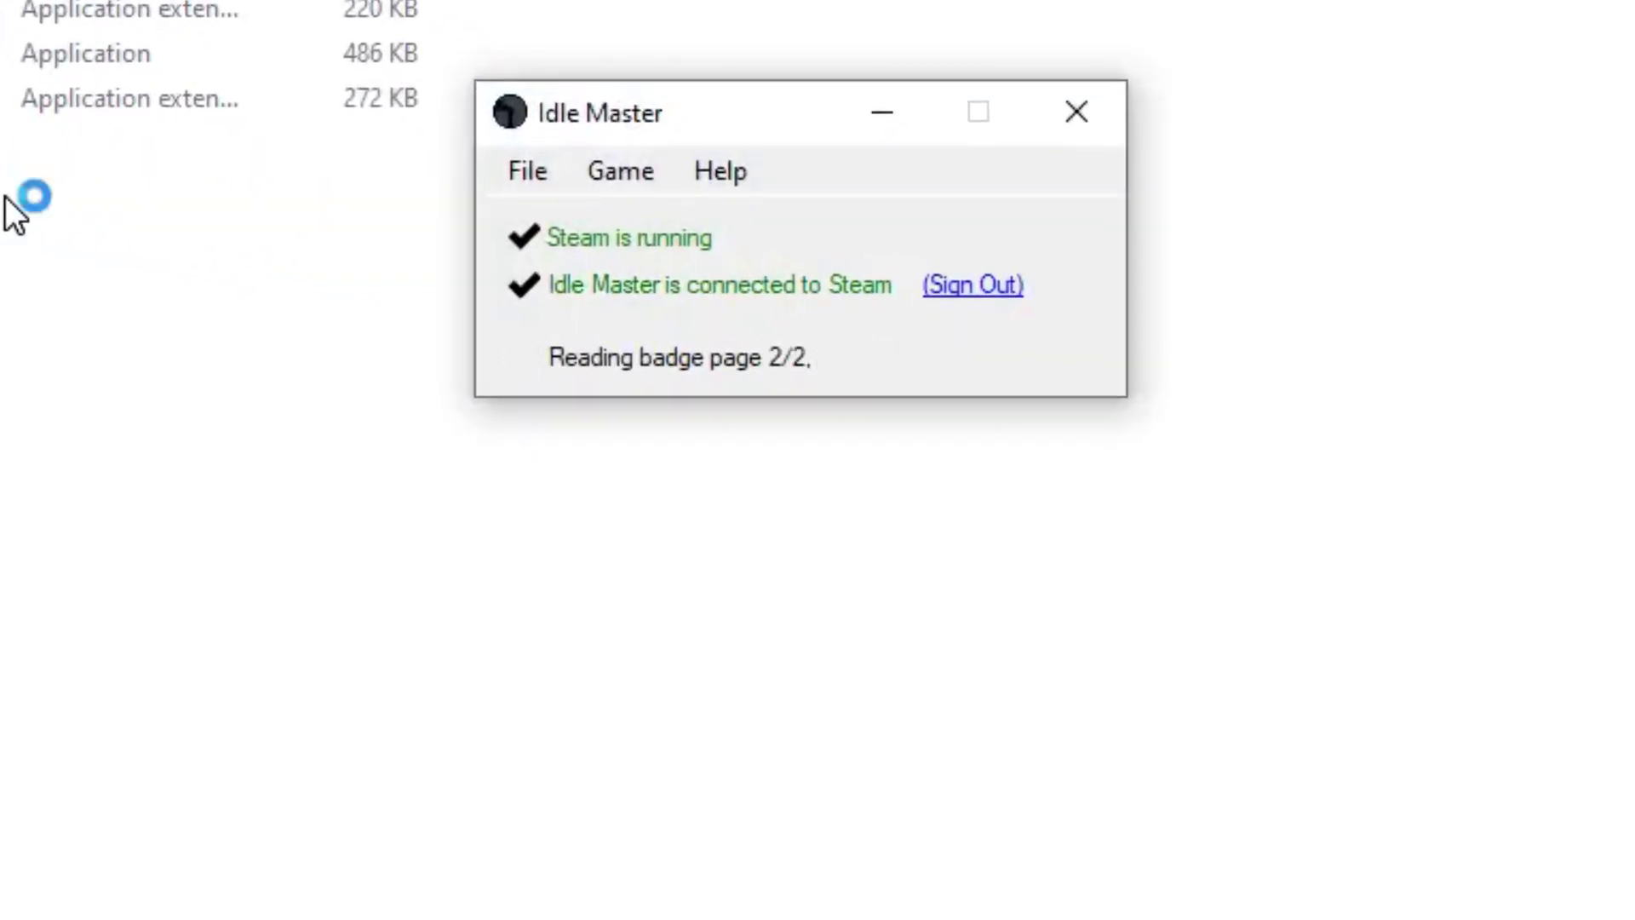
Review the general, idling behavior and idling order options in the Idle Master settings, then dismiss them unchanged.
{"action": "left_click", "coordinate": [531, 186]}
{"action": "left_click", "coordinate": [561, 218]}
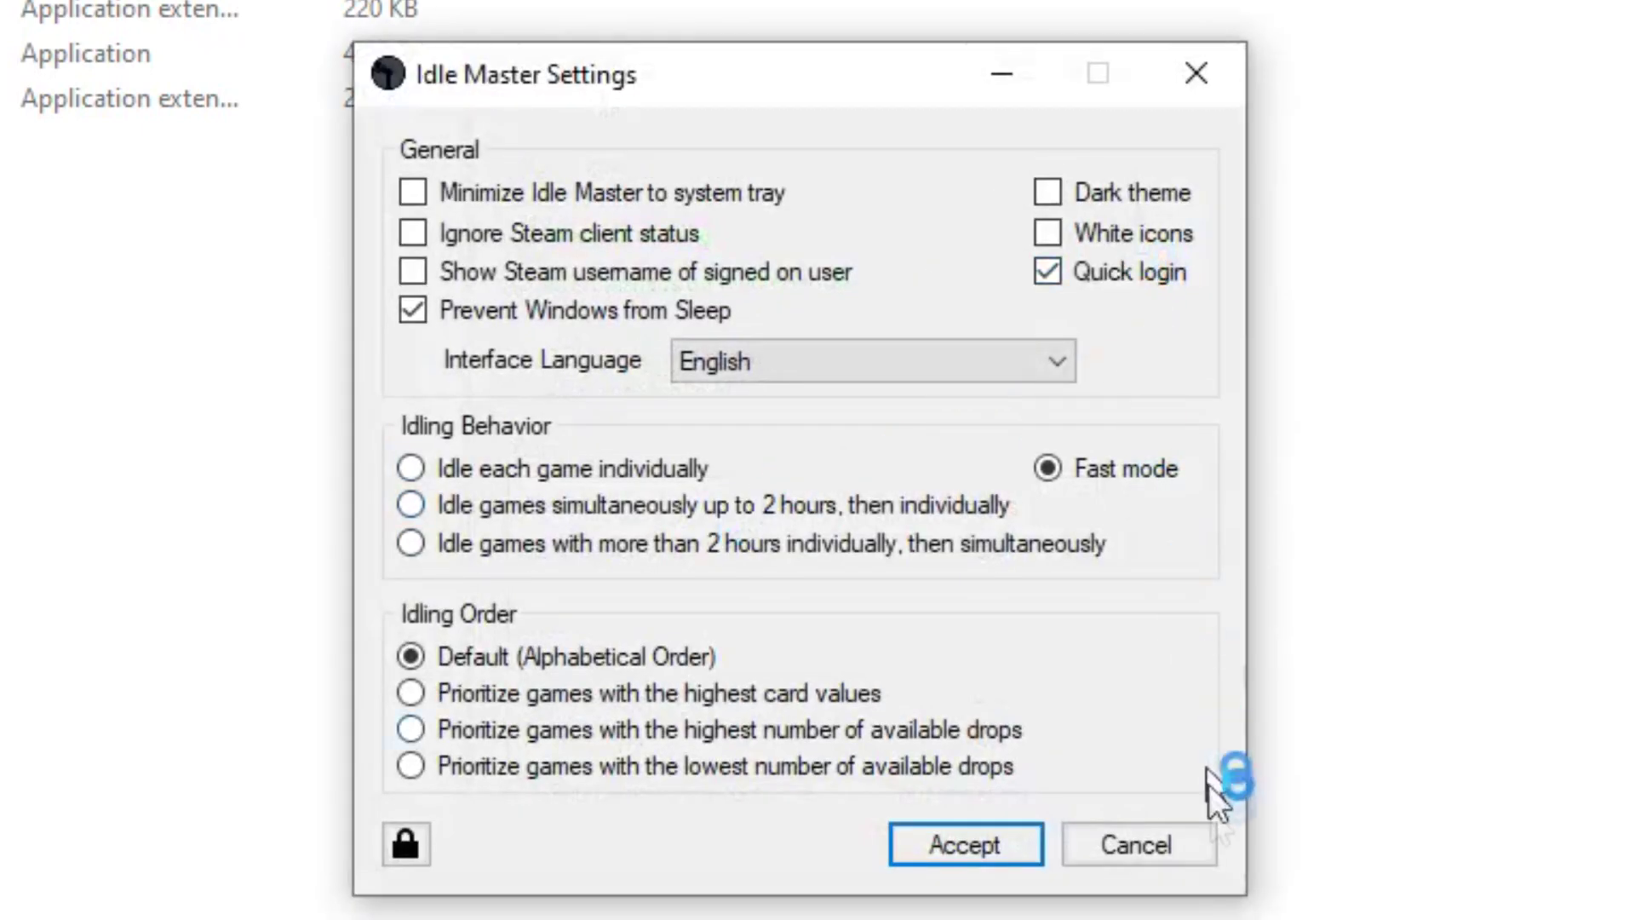
{"action": "left_click", "coordinate": [1184, 846]}
Sign Idle Master out of Steam and sign back in.
{"action": "left_click", "coordinate": [986, 288]}
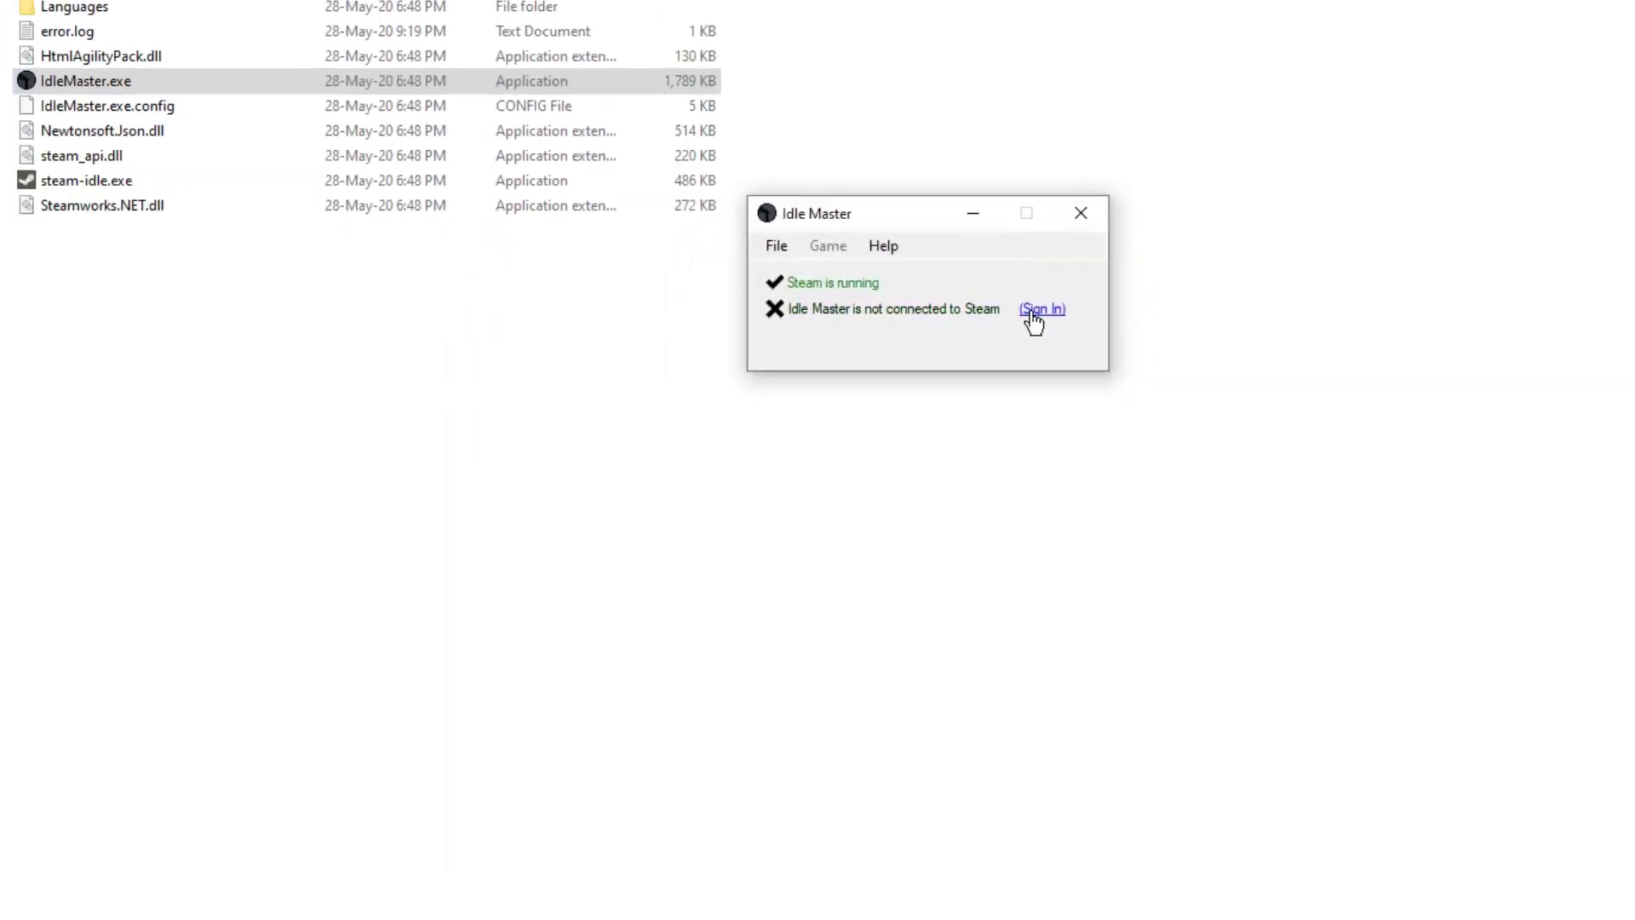
{"action": "left_click", "coordinate": [1031, 310]}
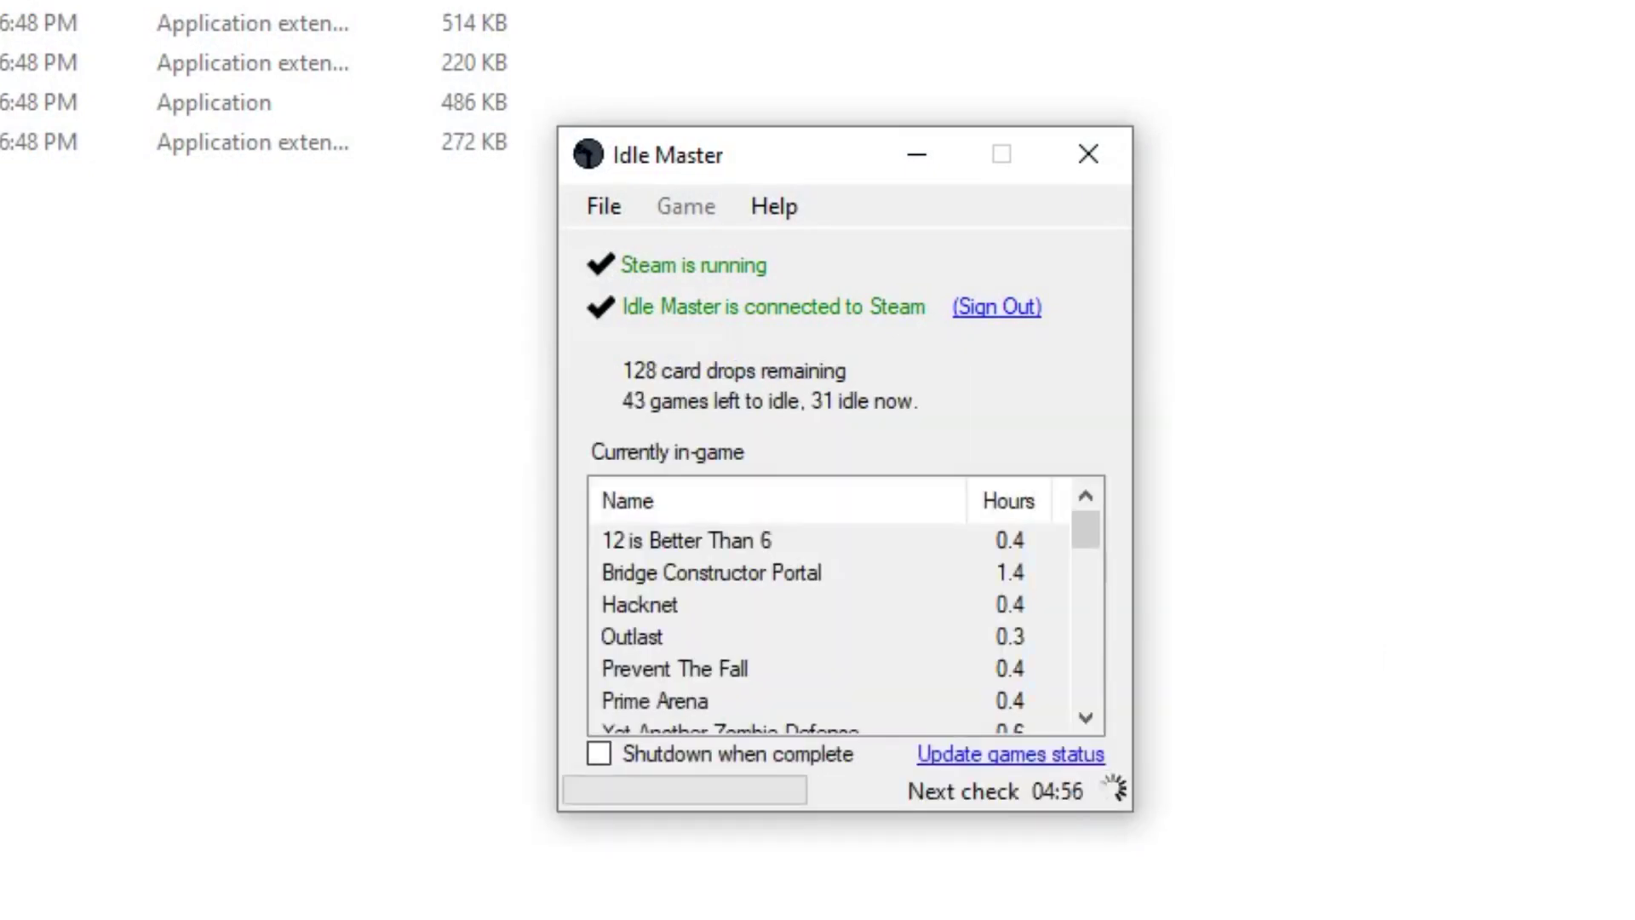
Examine the authentication data fields in the Idle Master settings, then close both dialogs without changing anything.
{"action": "left_click", "coordinate": [606, 202]}
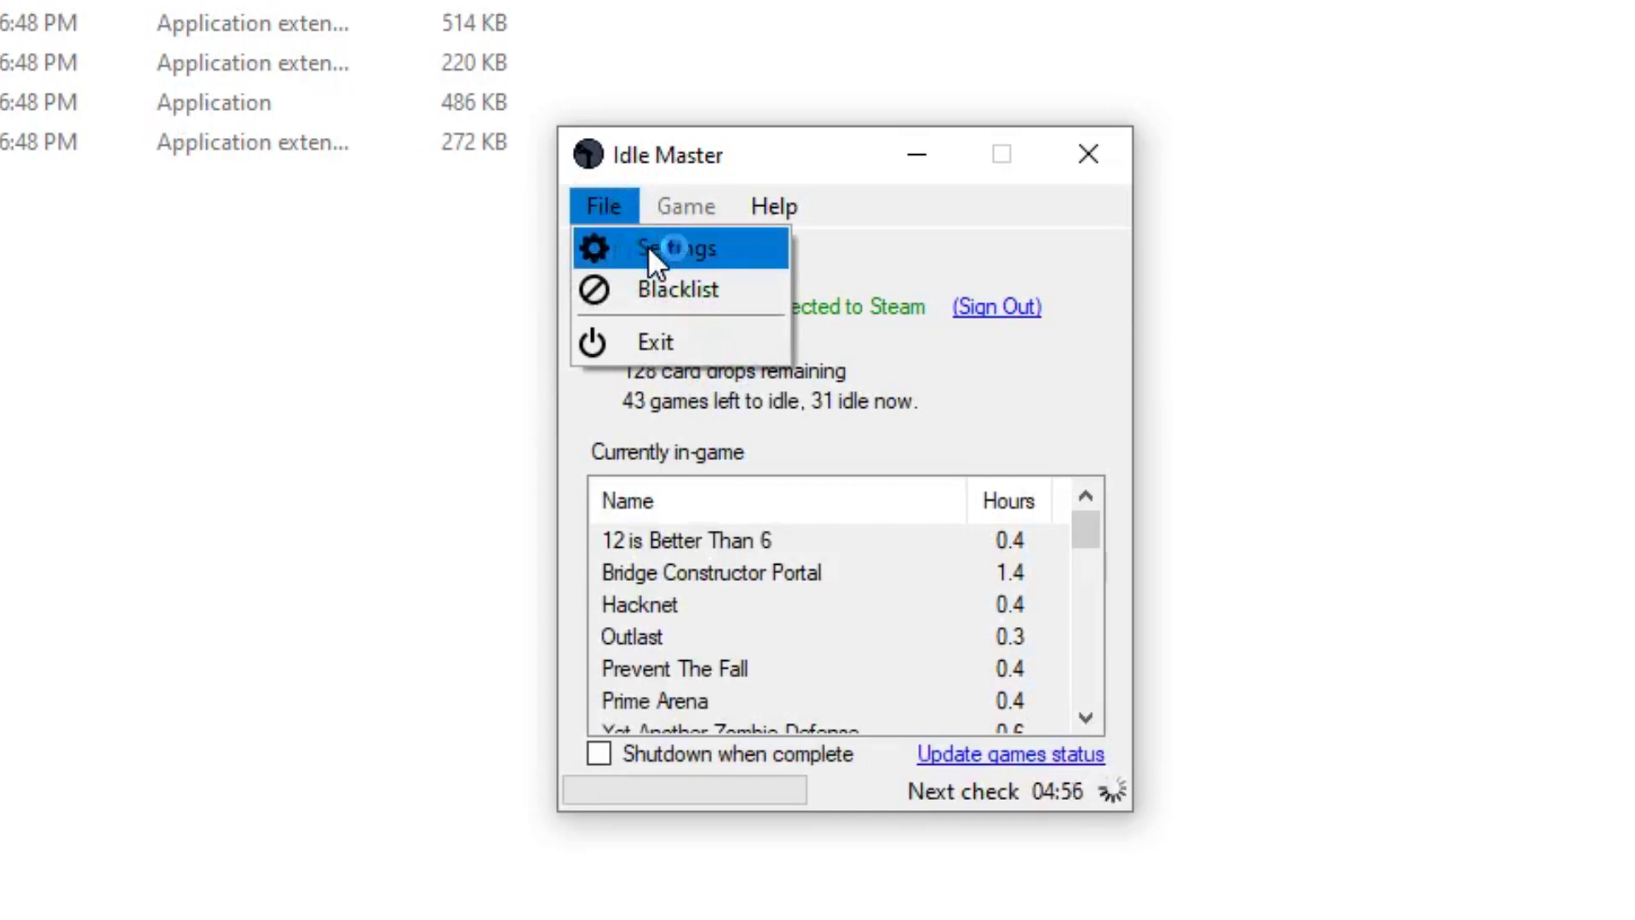
{"action": "left_click", "coordinate": [647, 247]}
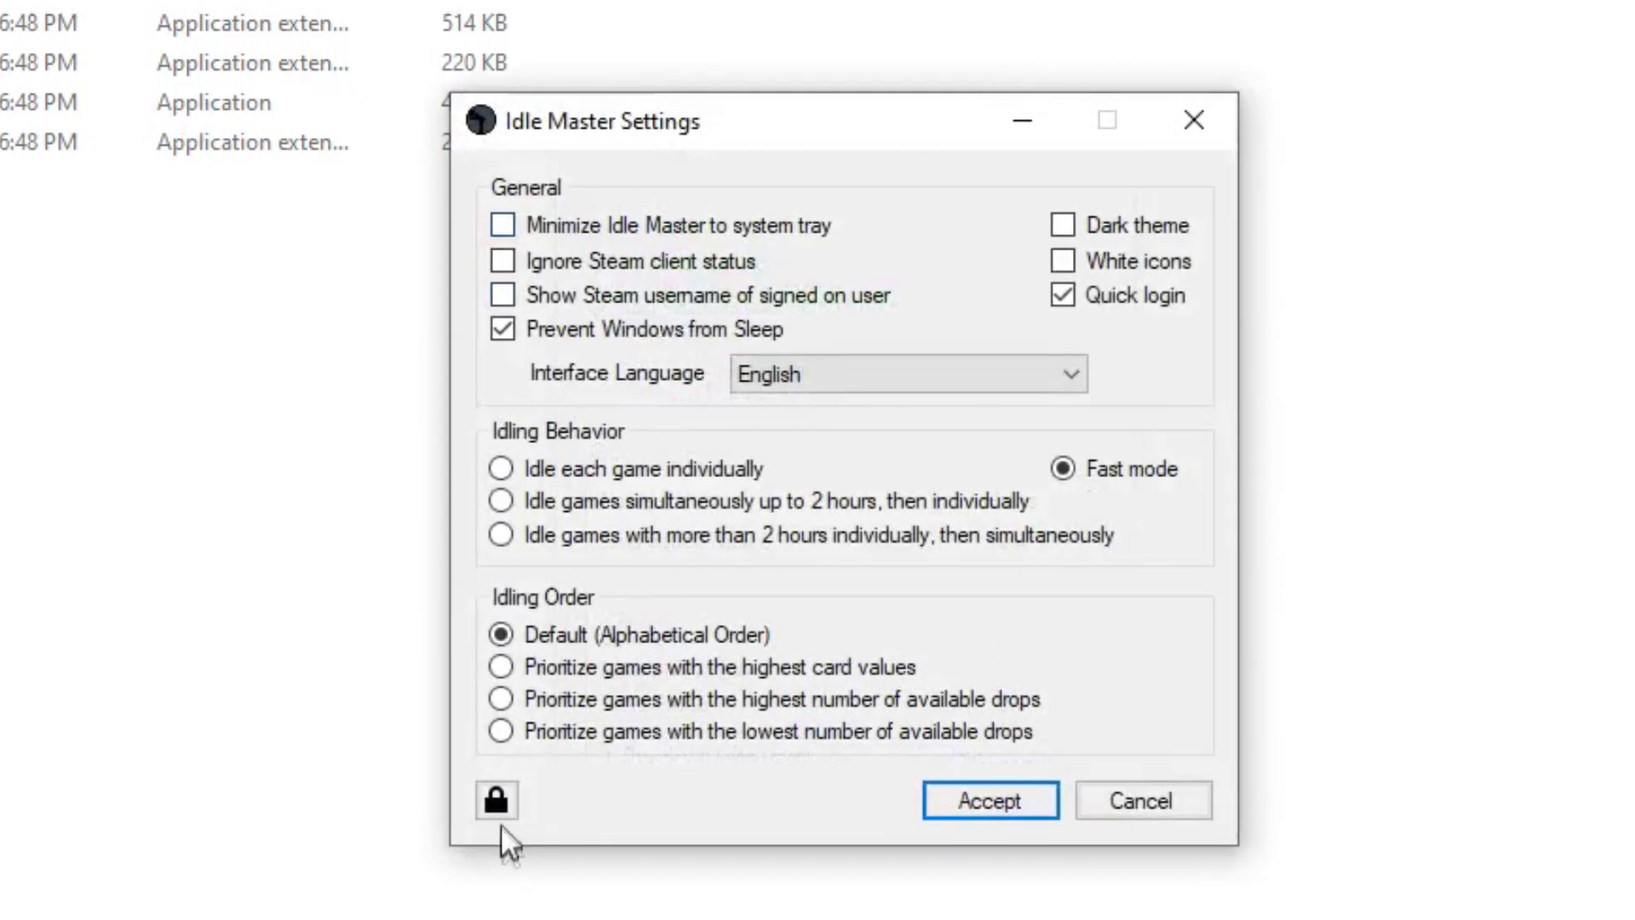
{"action": "left_click", "coordinate": [503, 804]}
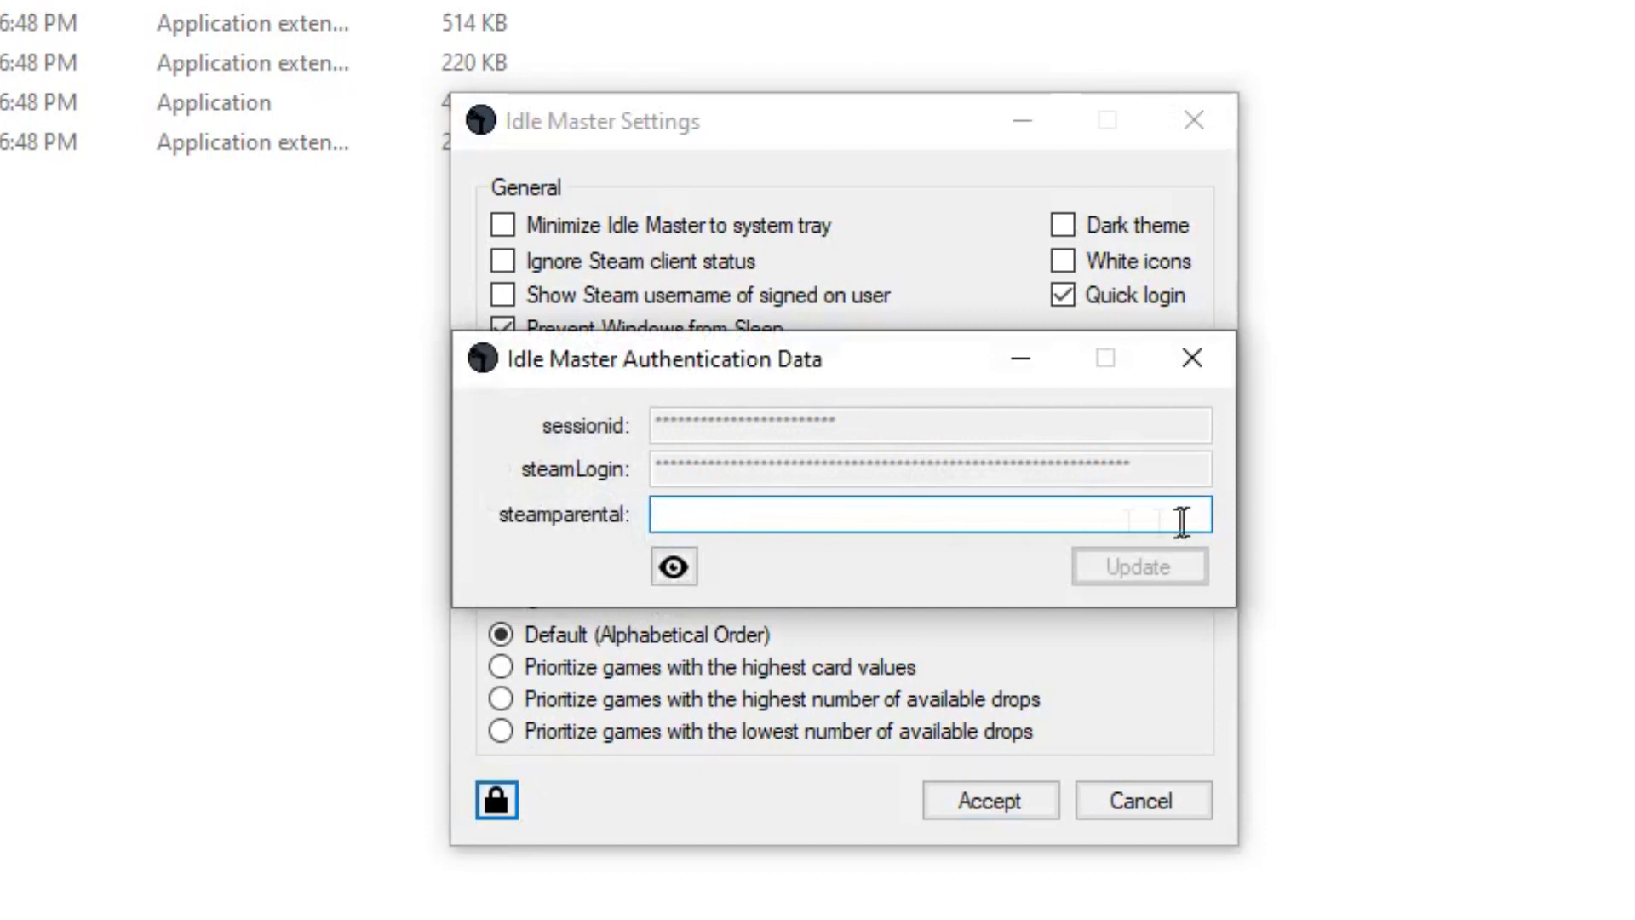
{"action": "left_click", "coordinate": [1192, 358]}
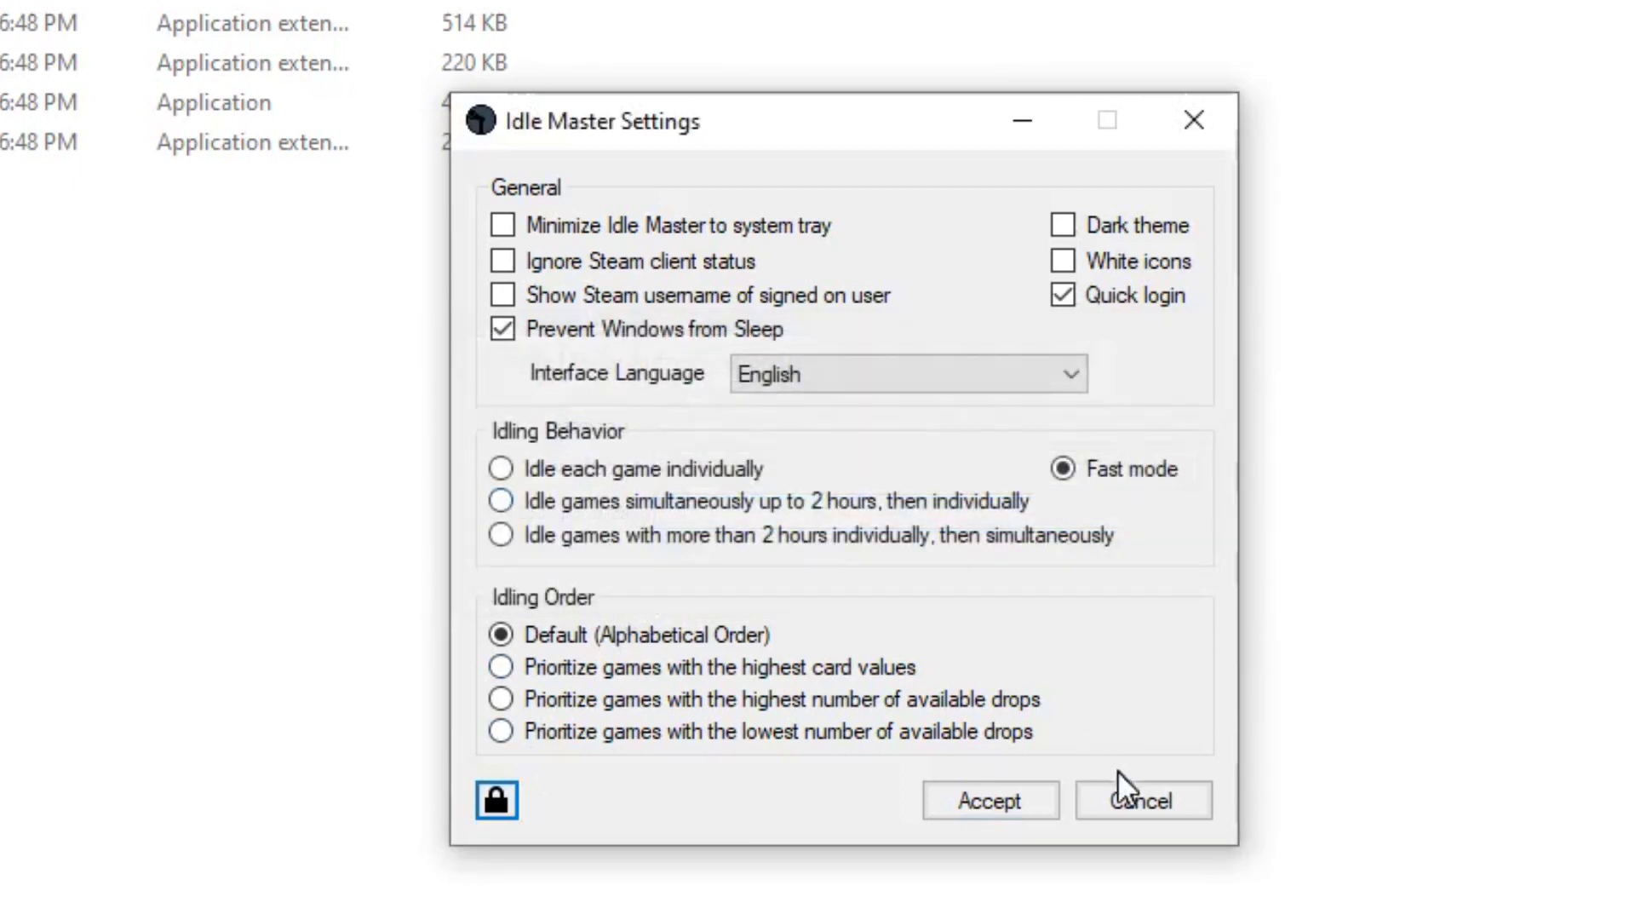
{"action": "left_click", "coordinate": [1133, 797]}
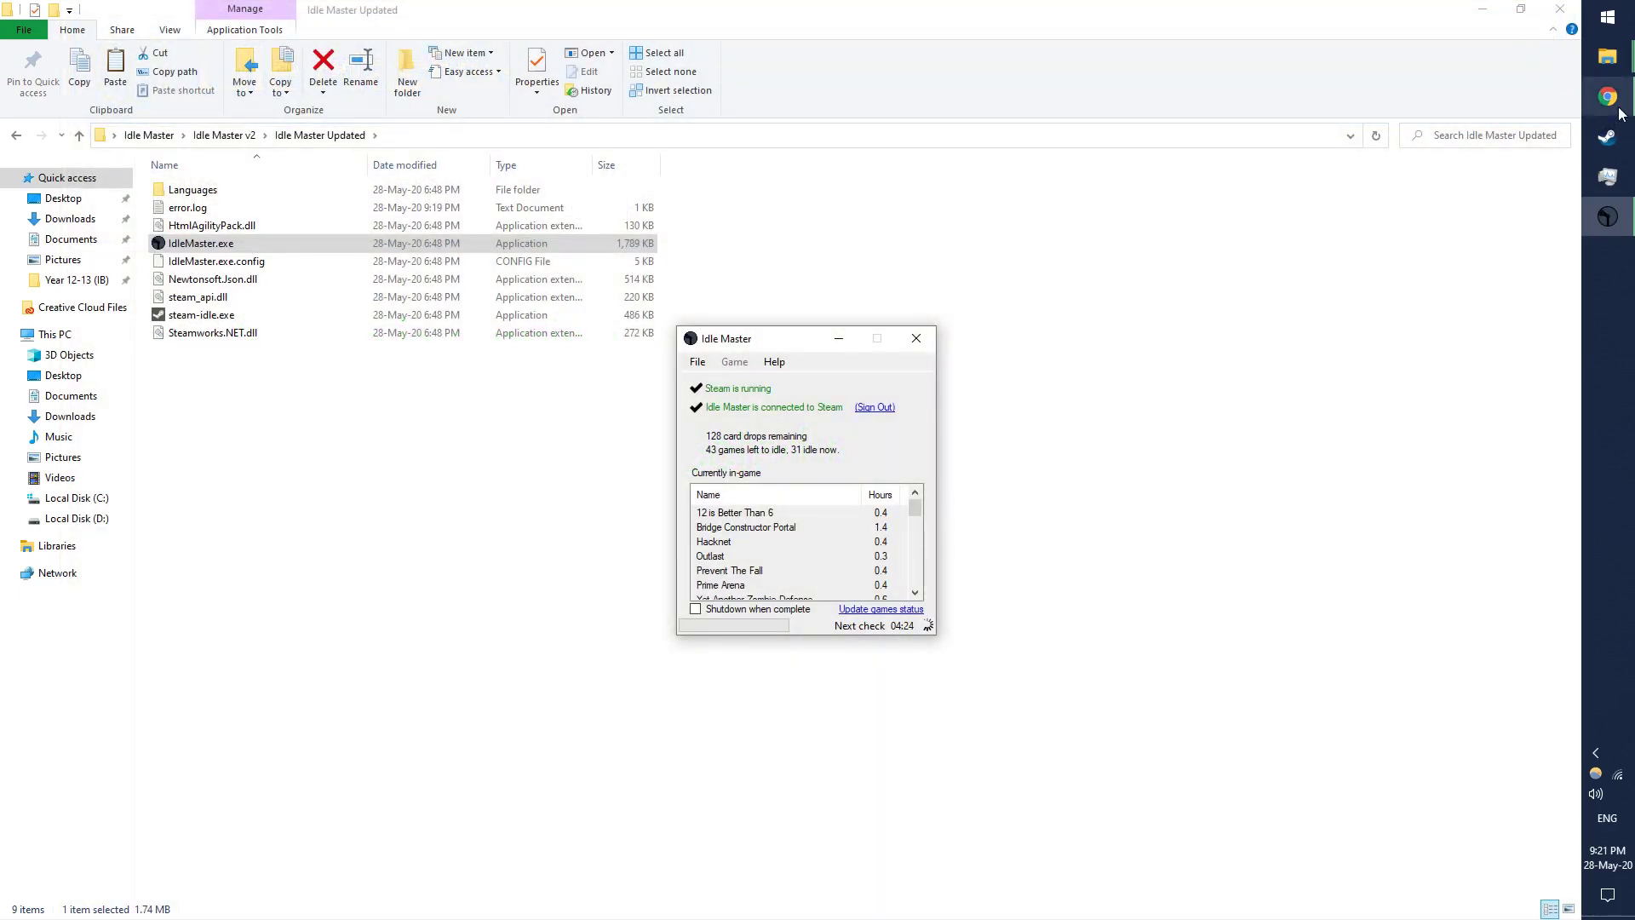
Switch to Chrome and go from the Steam inventory page to the Steam profile page.
{"action": "left_click", "coordinate": [1618, 109]}
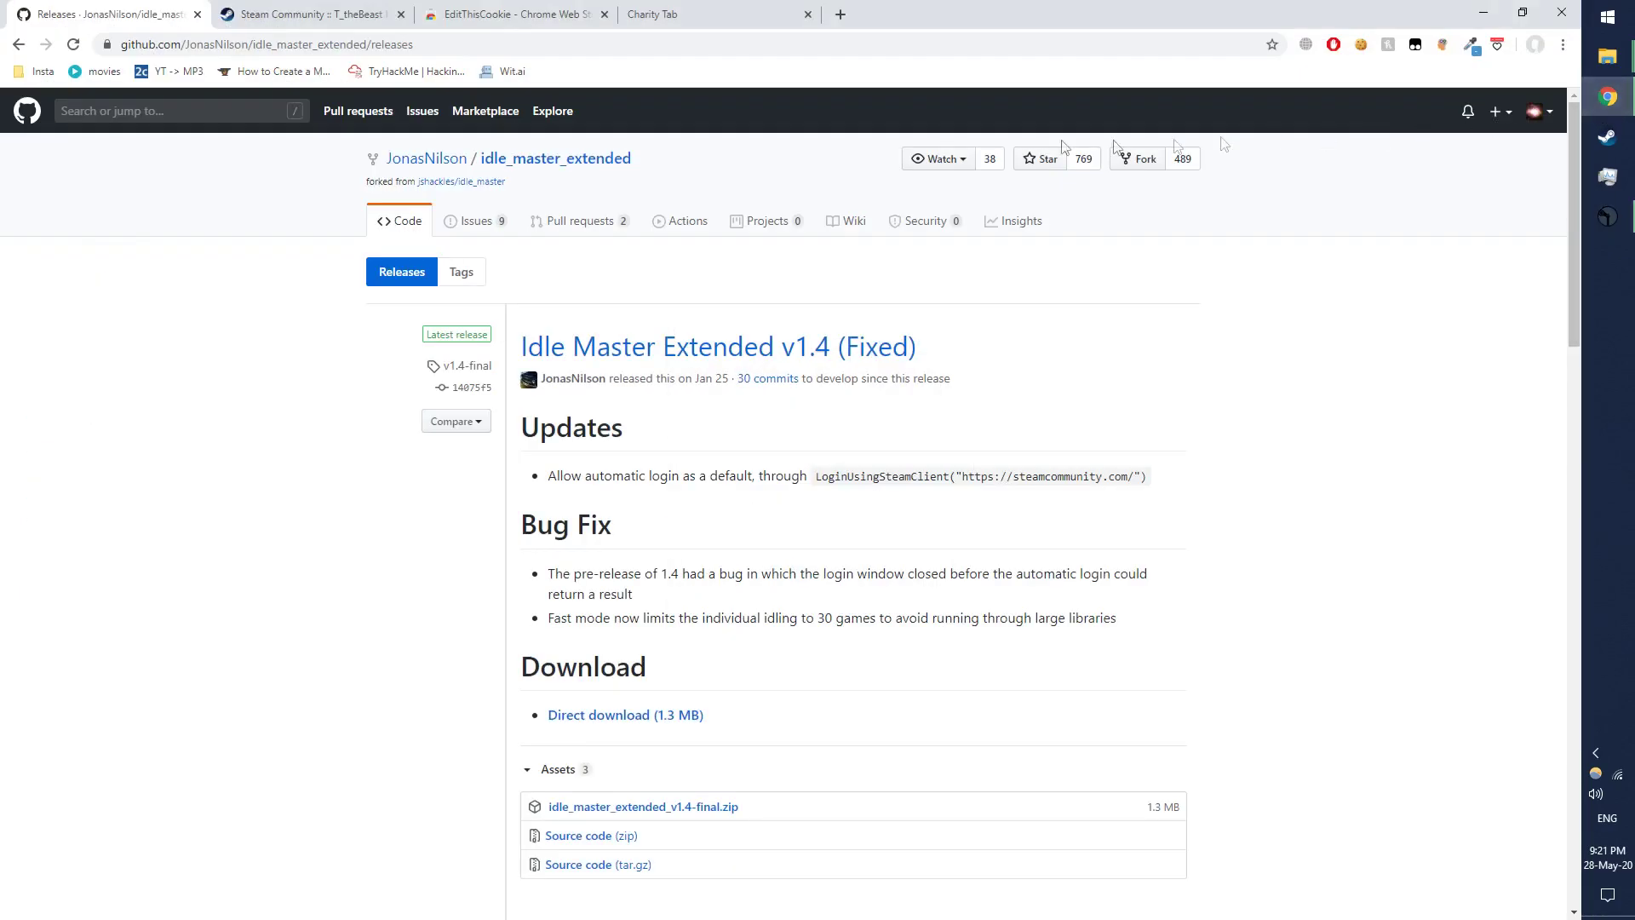
{"action": "left_click", "coordinate": [335, 10]}
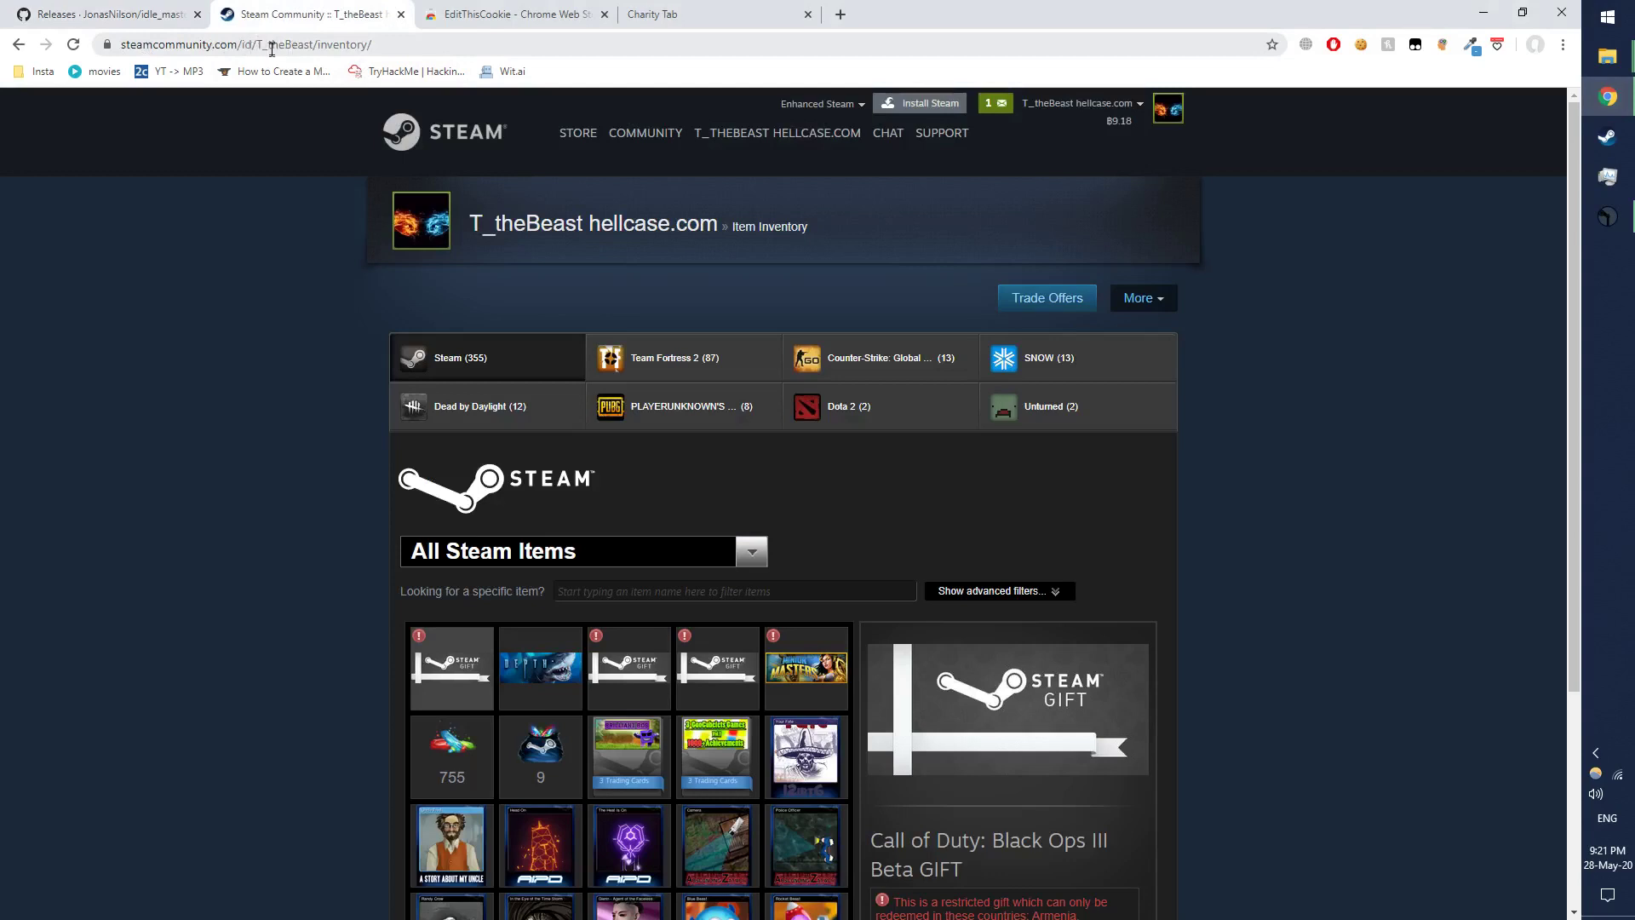
{"action": "left_click", "coordinate": [698, 223]}
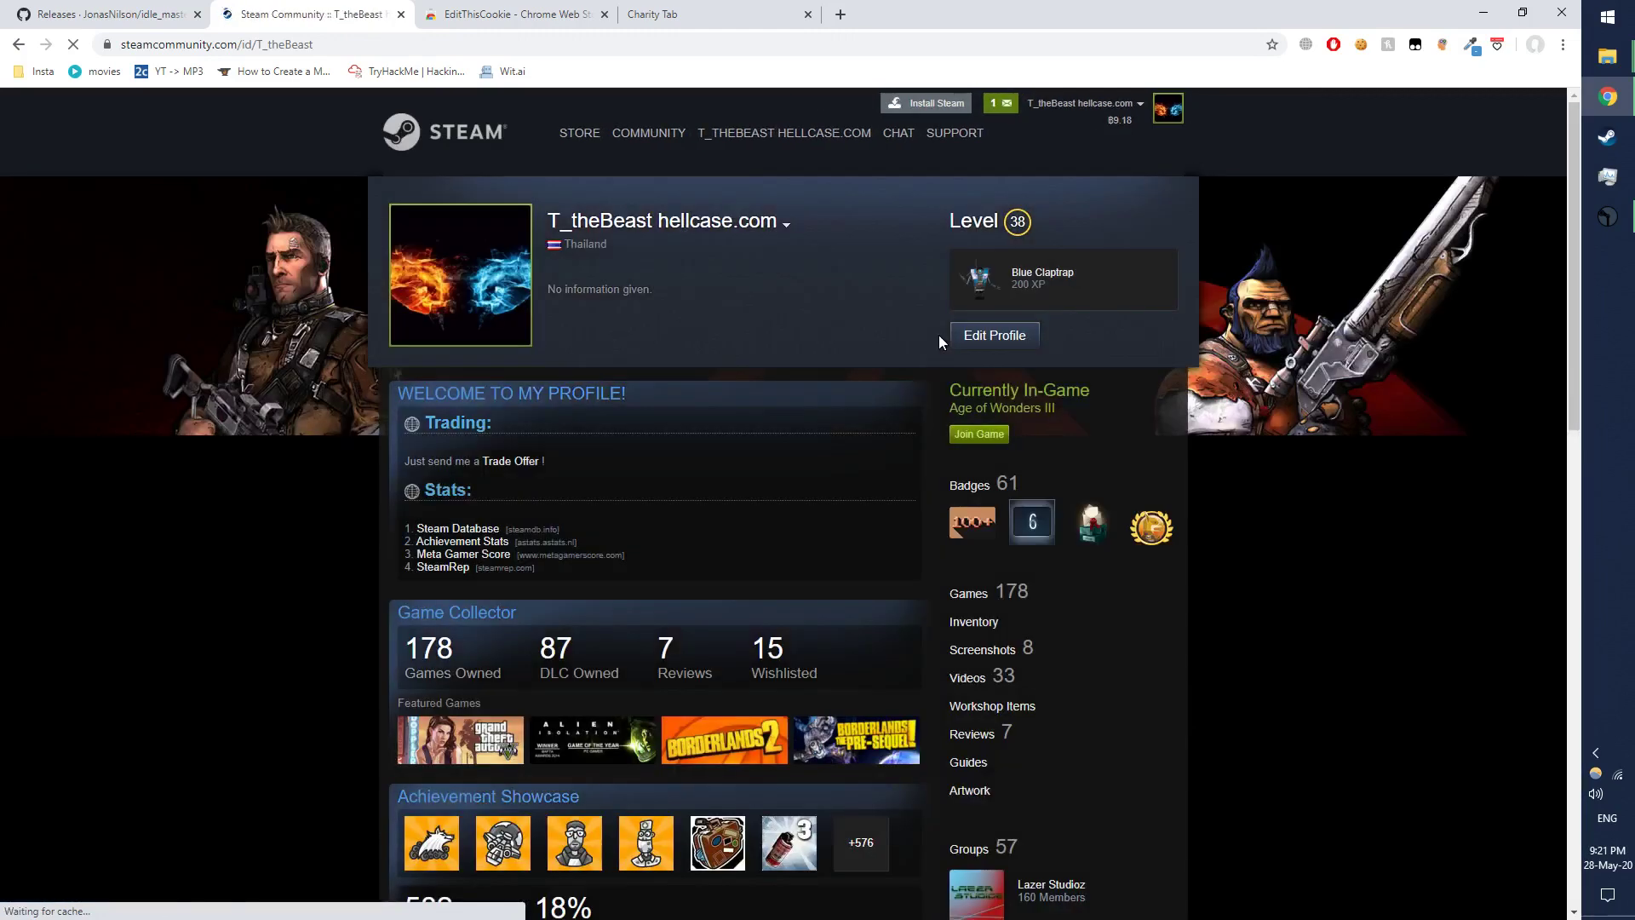
Load the profile's /badges address and find the games that still have card drops remaining.
{"action": "left_click", "coordinate": [358, 43]}
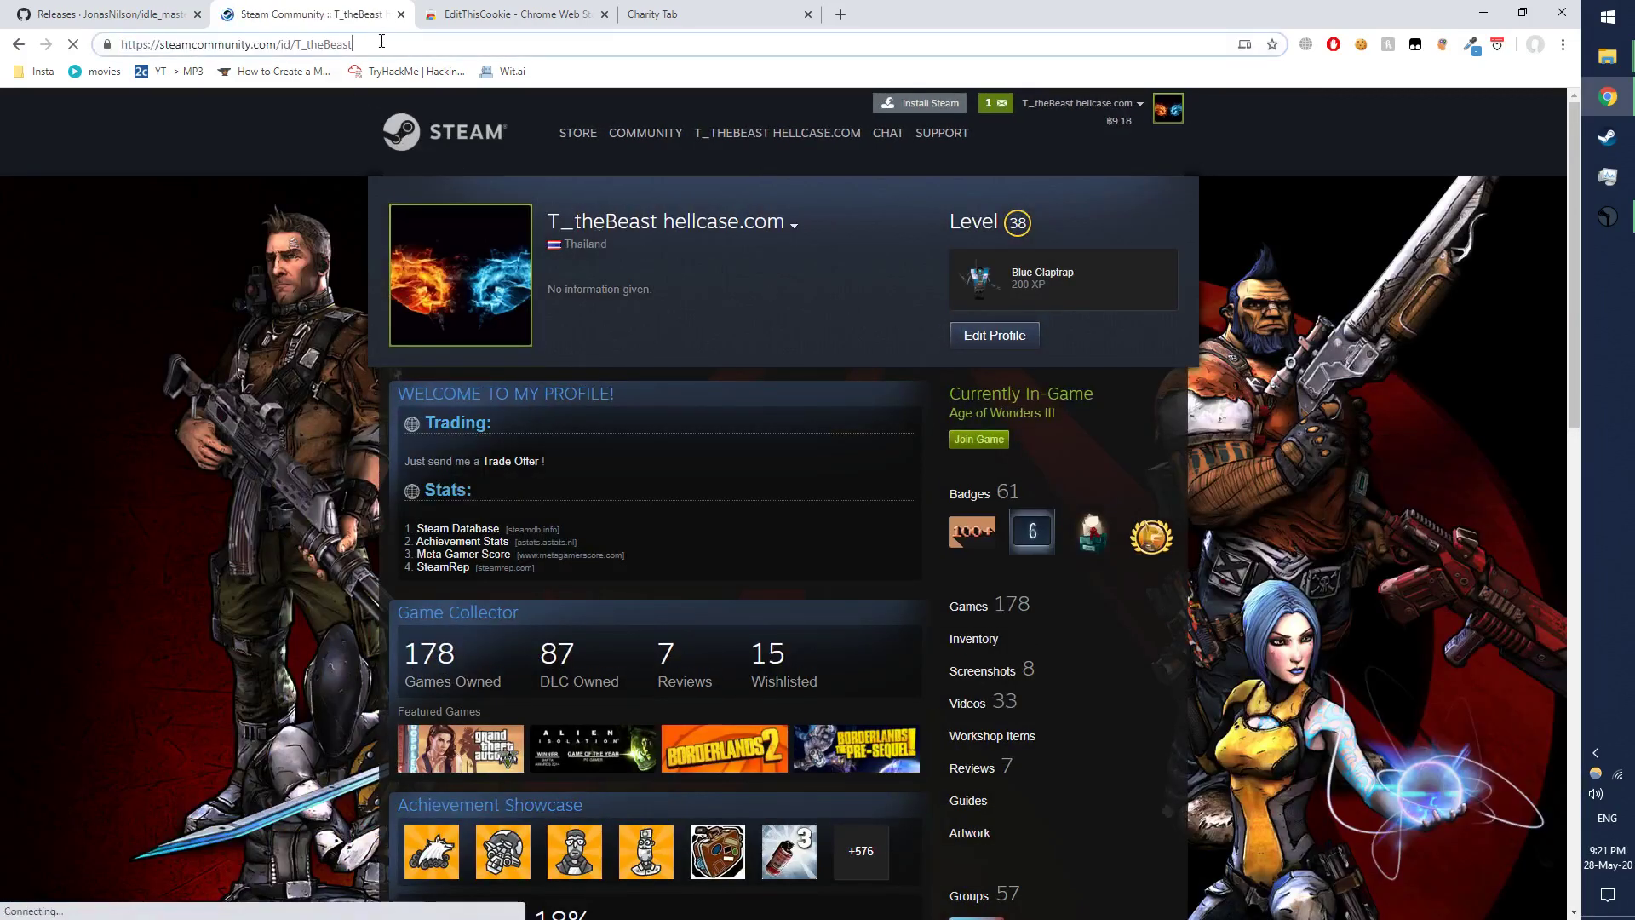
{"action": "type", "text": "/ba"}
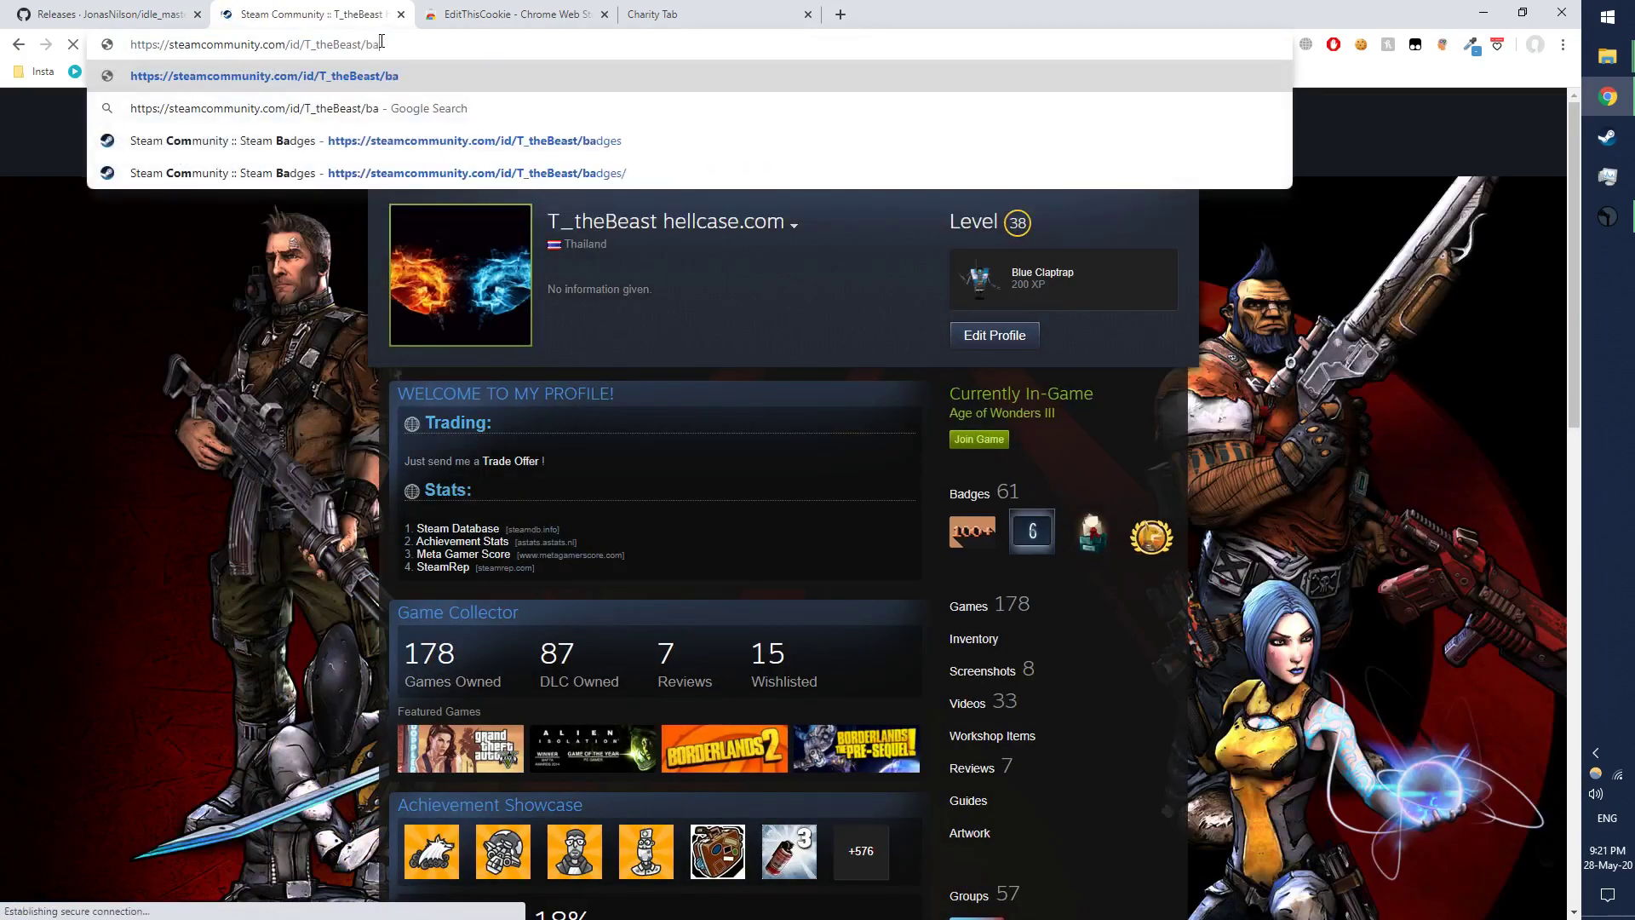
{"action": "key", "text": "Down"}
{"action": "key", "text": "Down"}
{"action": "key", "text": "Return"}
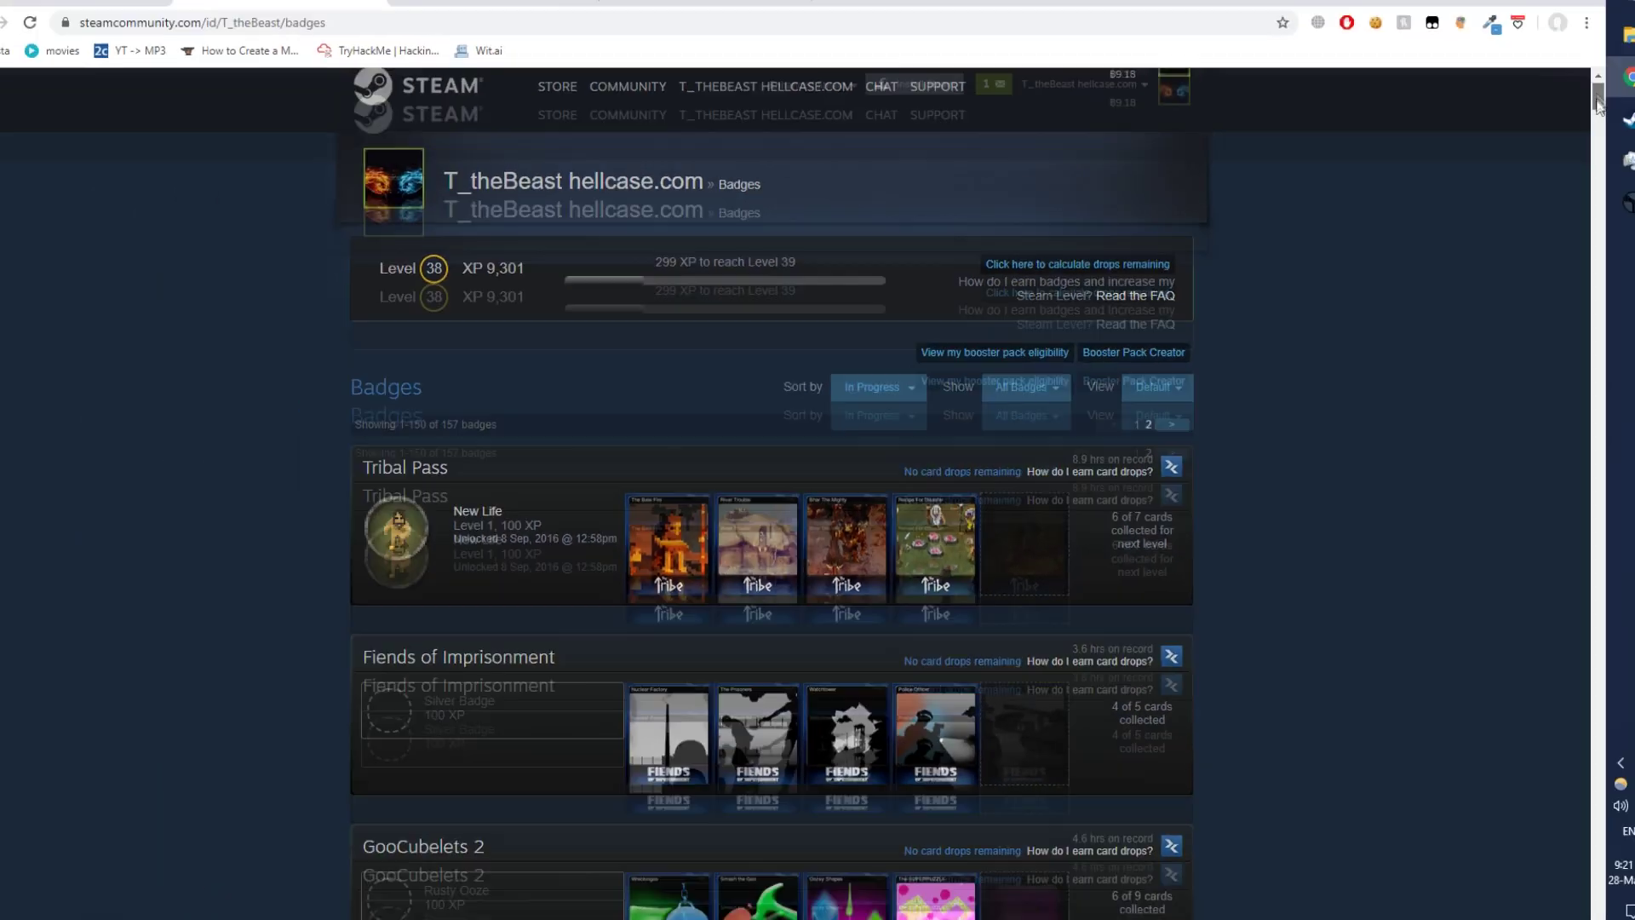
{"action": "scroll", "coordinate": [1005, 249], "scroll_direction": "down", "scroll_amount": 15}
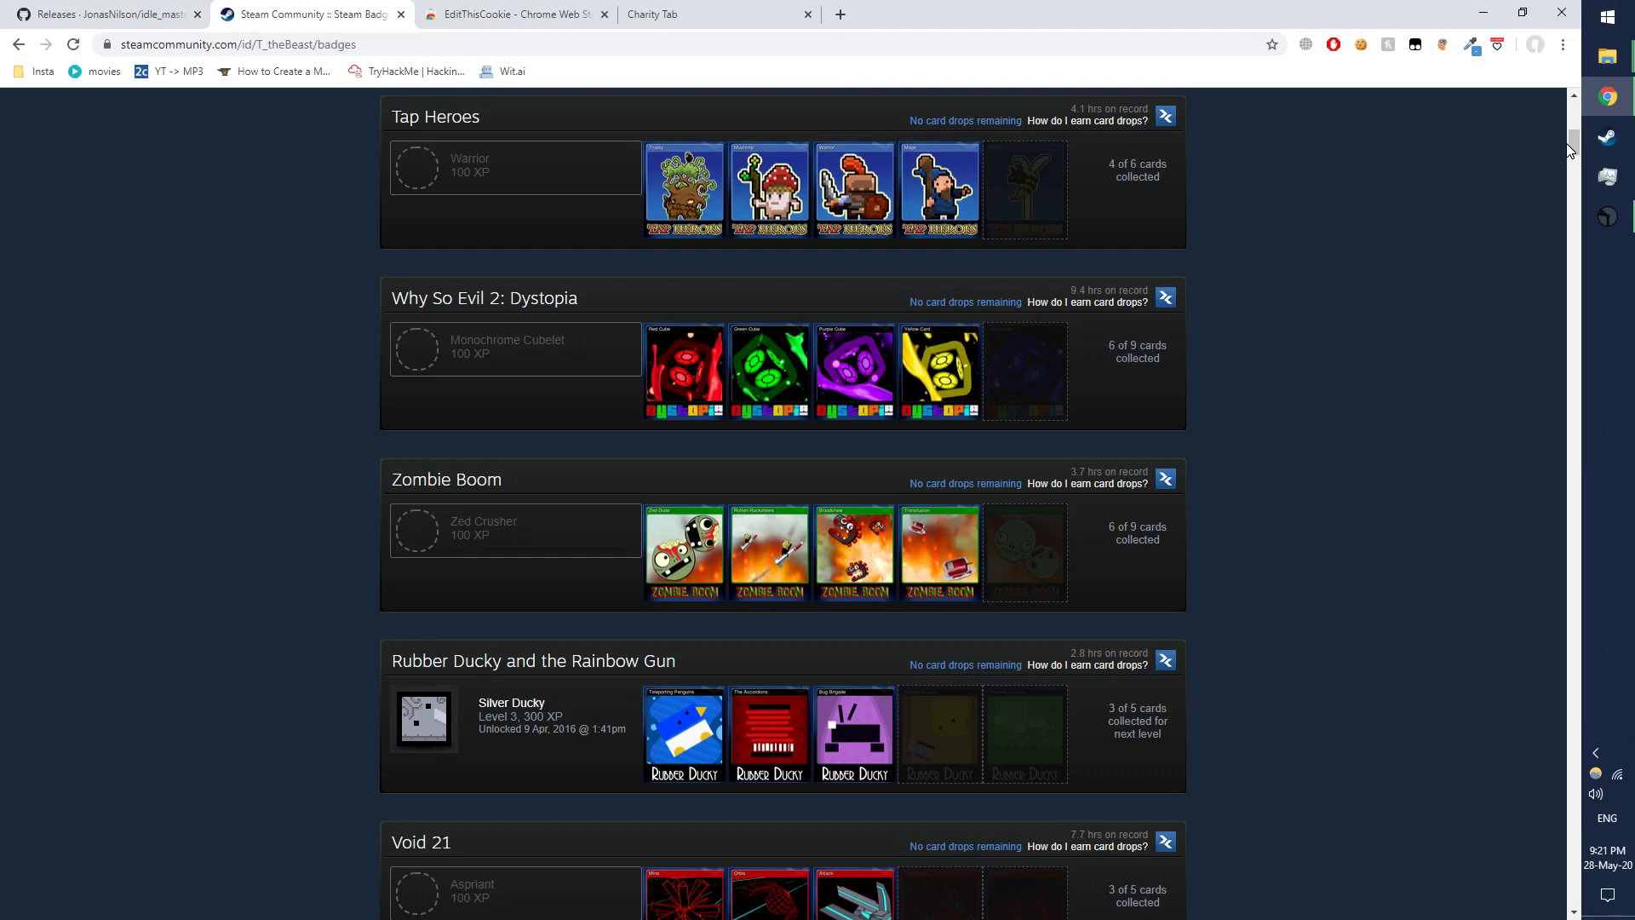
{"action": "left_click_drag", "start_coordinate": [1573, 146], "coordinate": [1552, 392]}
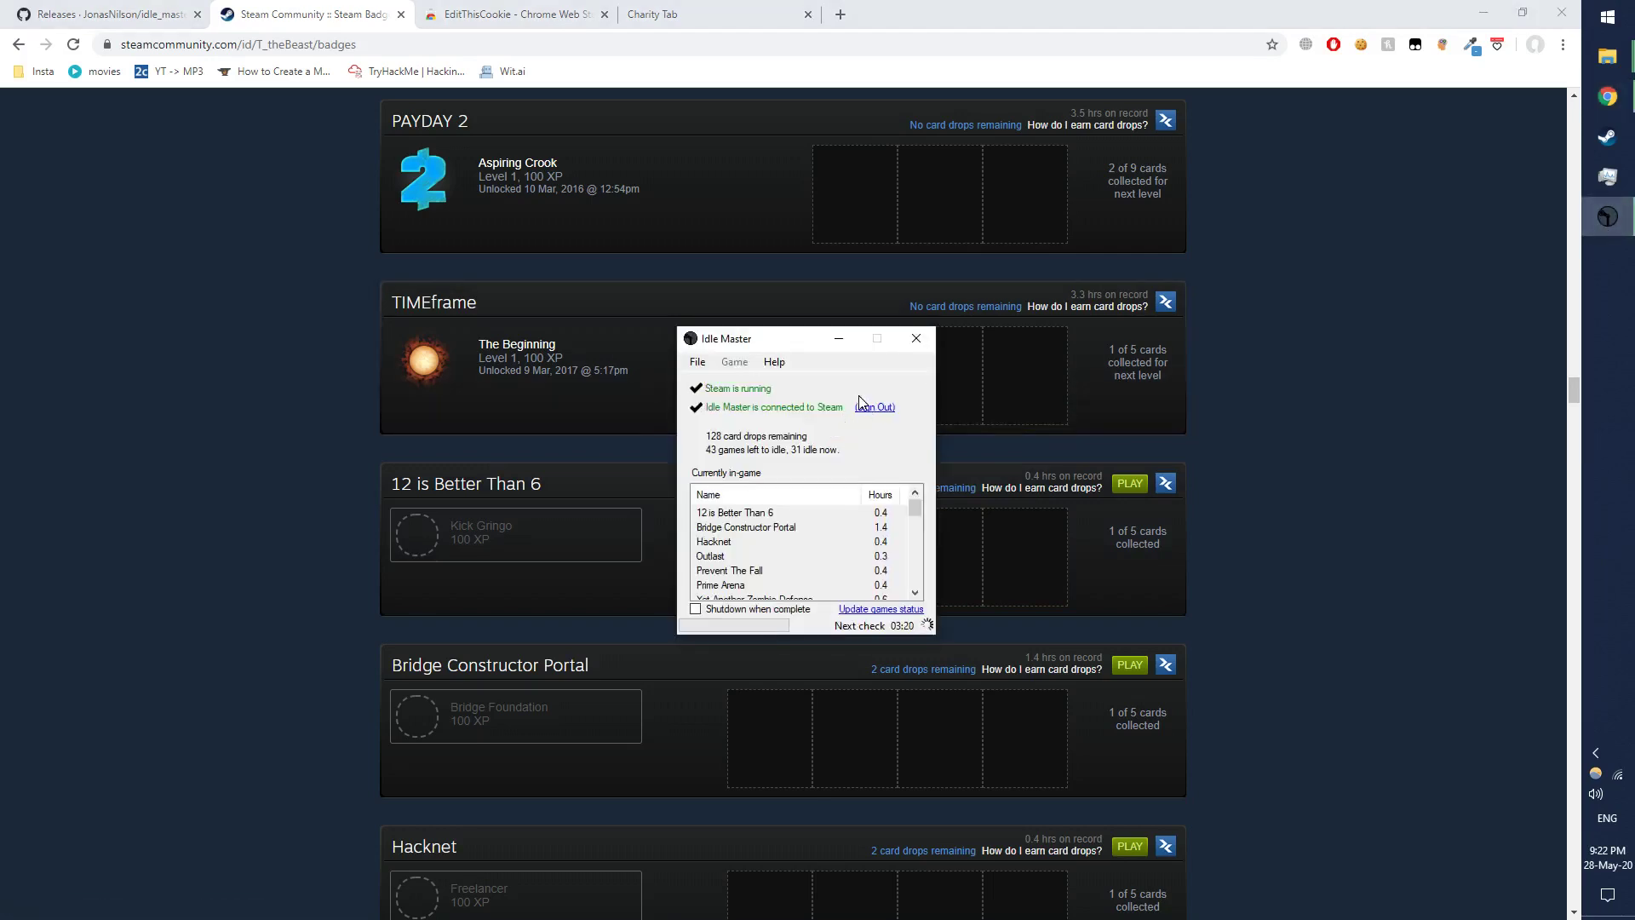
In the Idle Master window, sign out of Steam and sign in again to reread the badge page.
{"action": "left_click", "coordinate": [873, 408]}
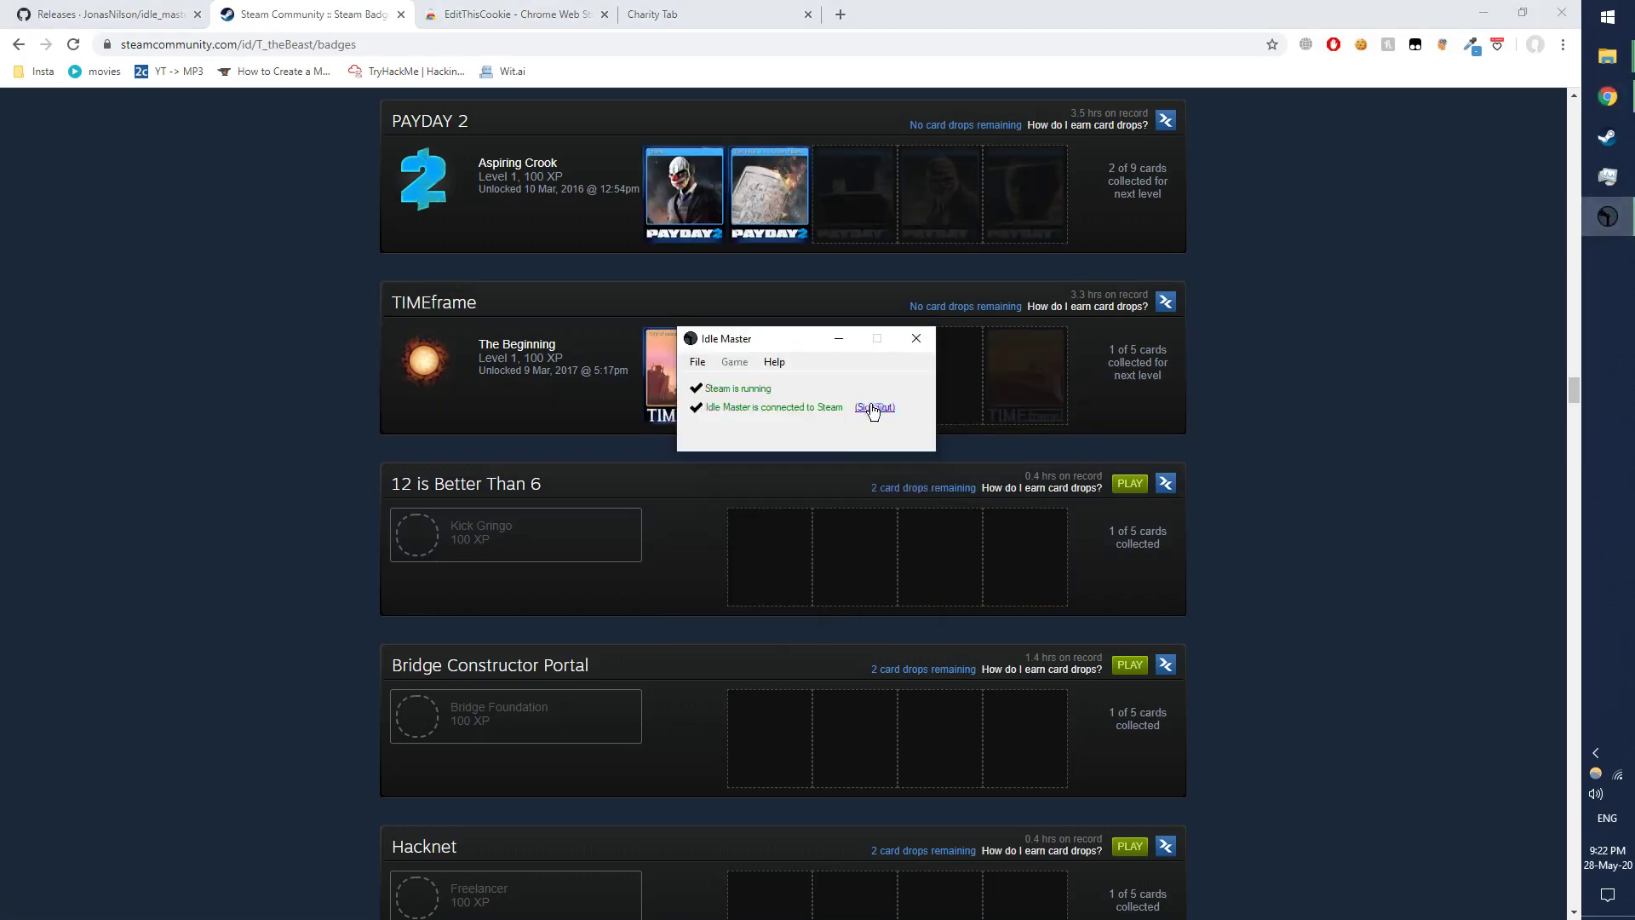
{"action": "left_click", "coordinate": [873, 408]}
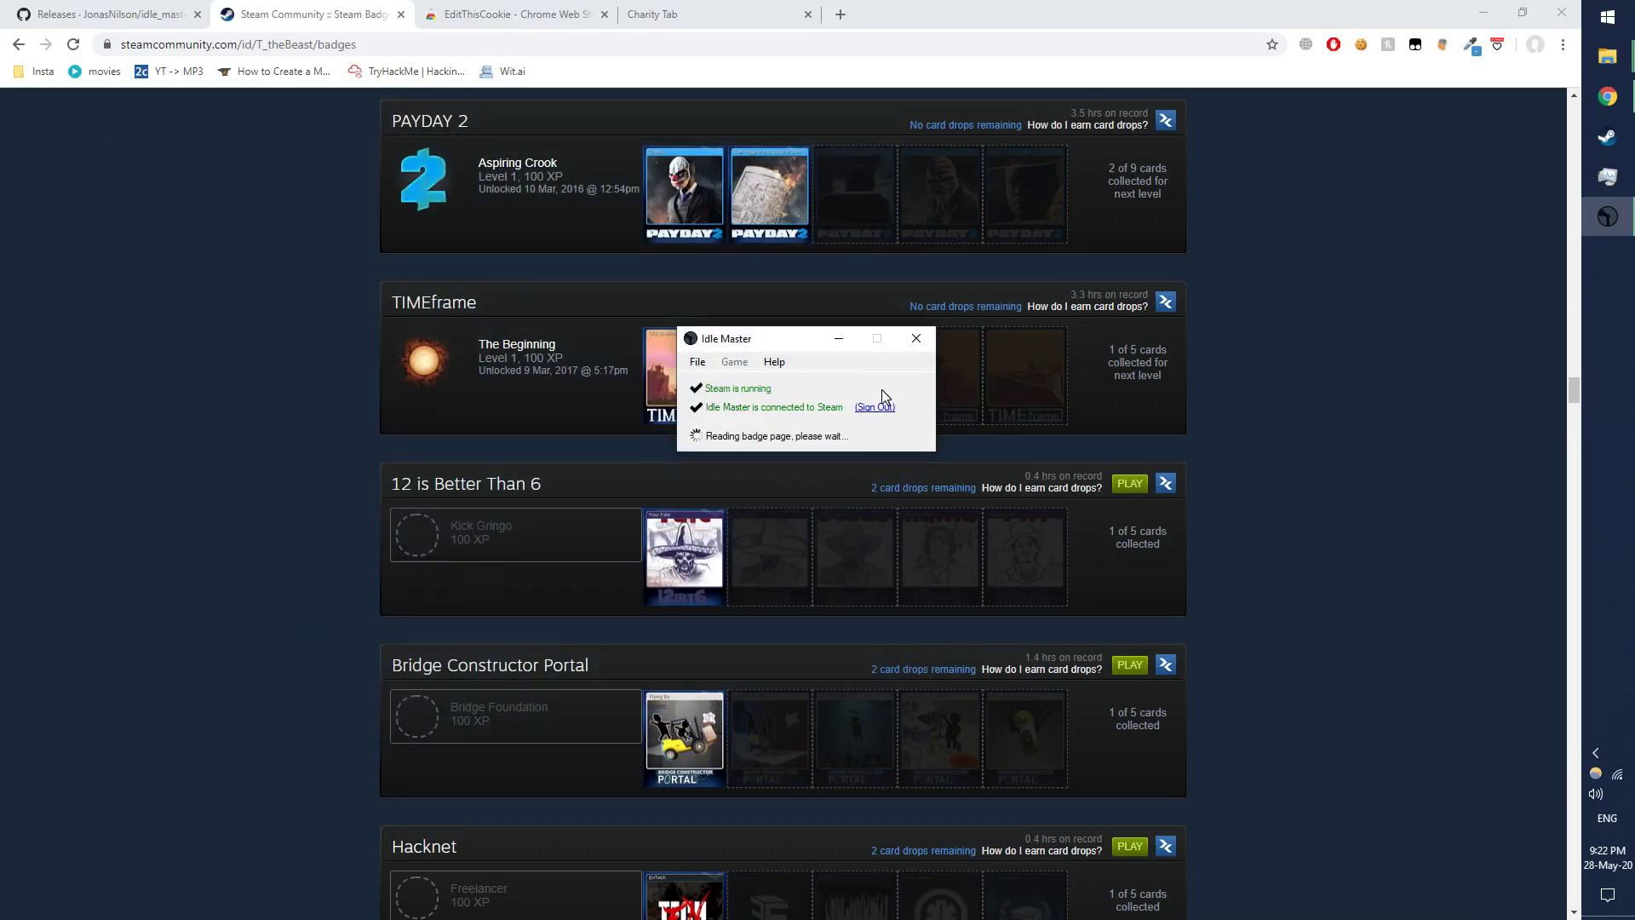
Return to the Steam badges page in Chrome, highlight the profile ID part of its address and go back to the profile.
{"action": "left_click", "coordinate": [295, 457]}
{"action": "scroll", "coordinate": [263, 230], "scroll_direction": "up", "scroll_amount": 15}
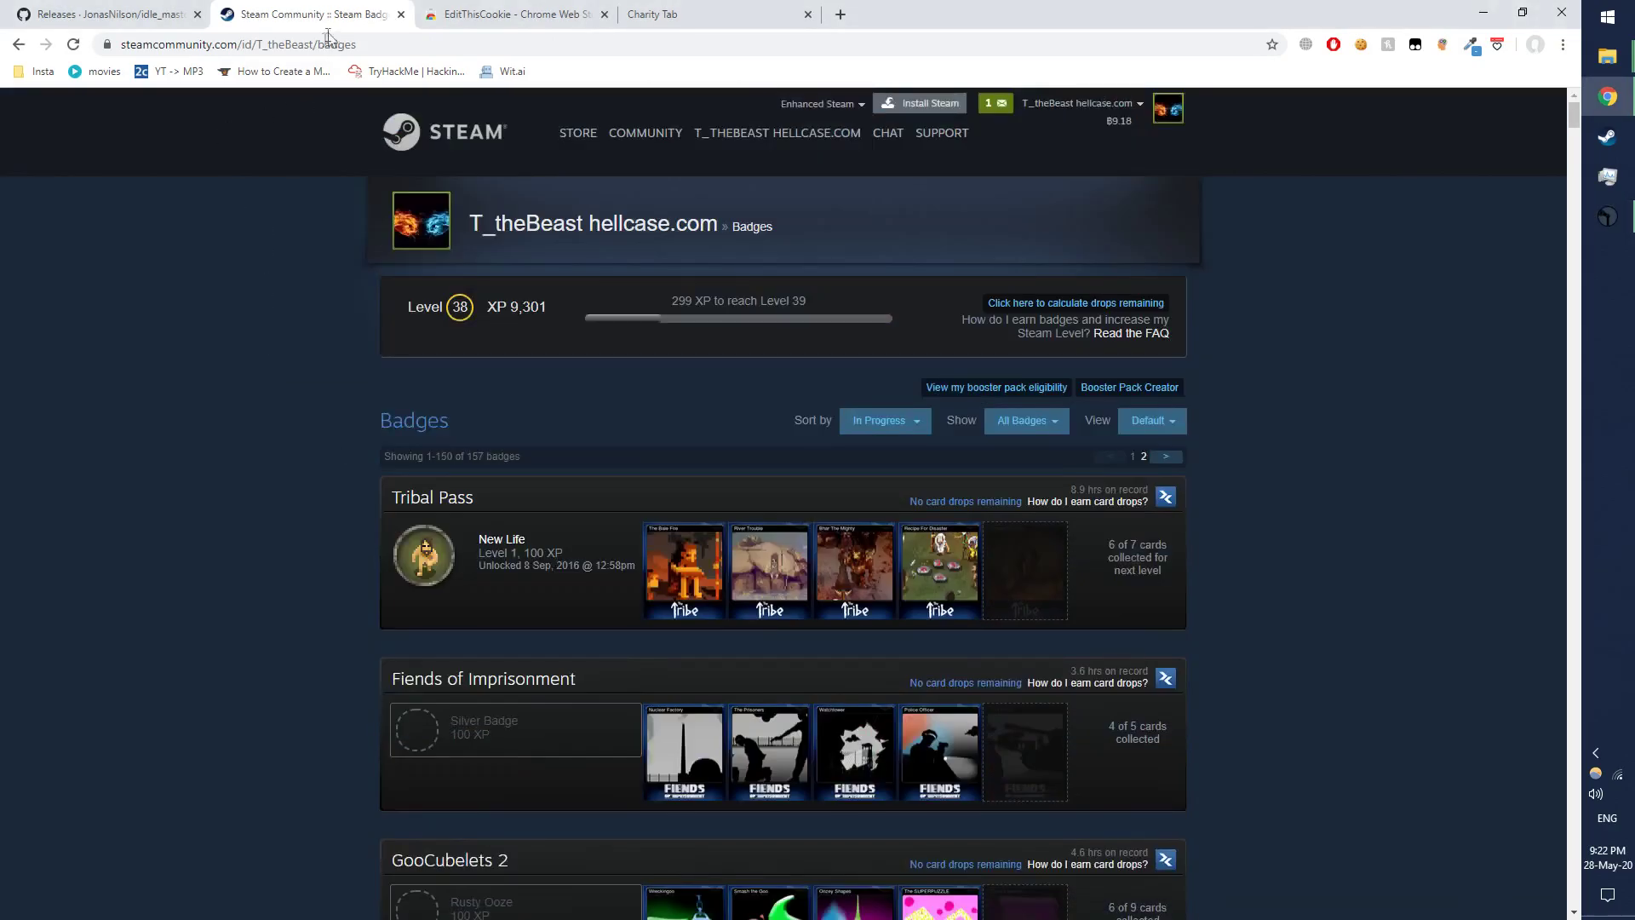
{"action": "double_click", "coordinate": [255, 52]}
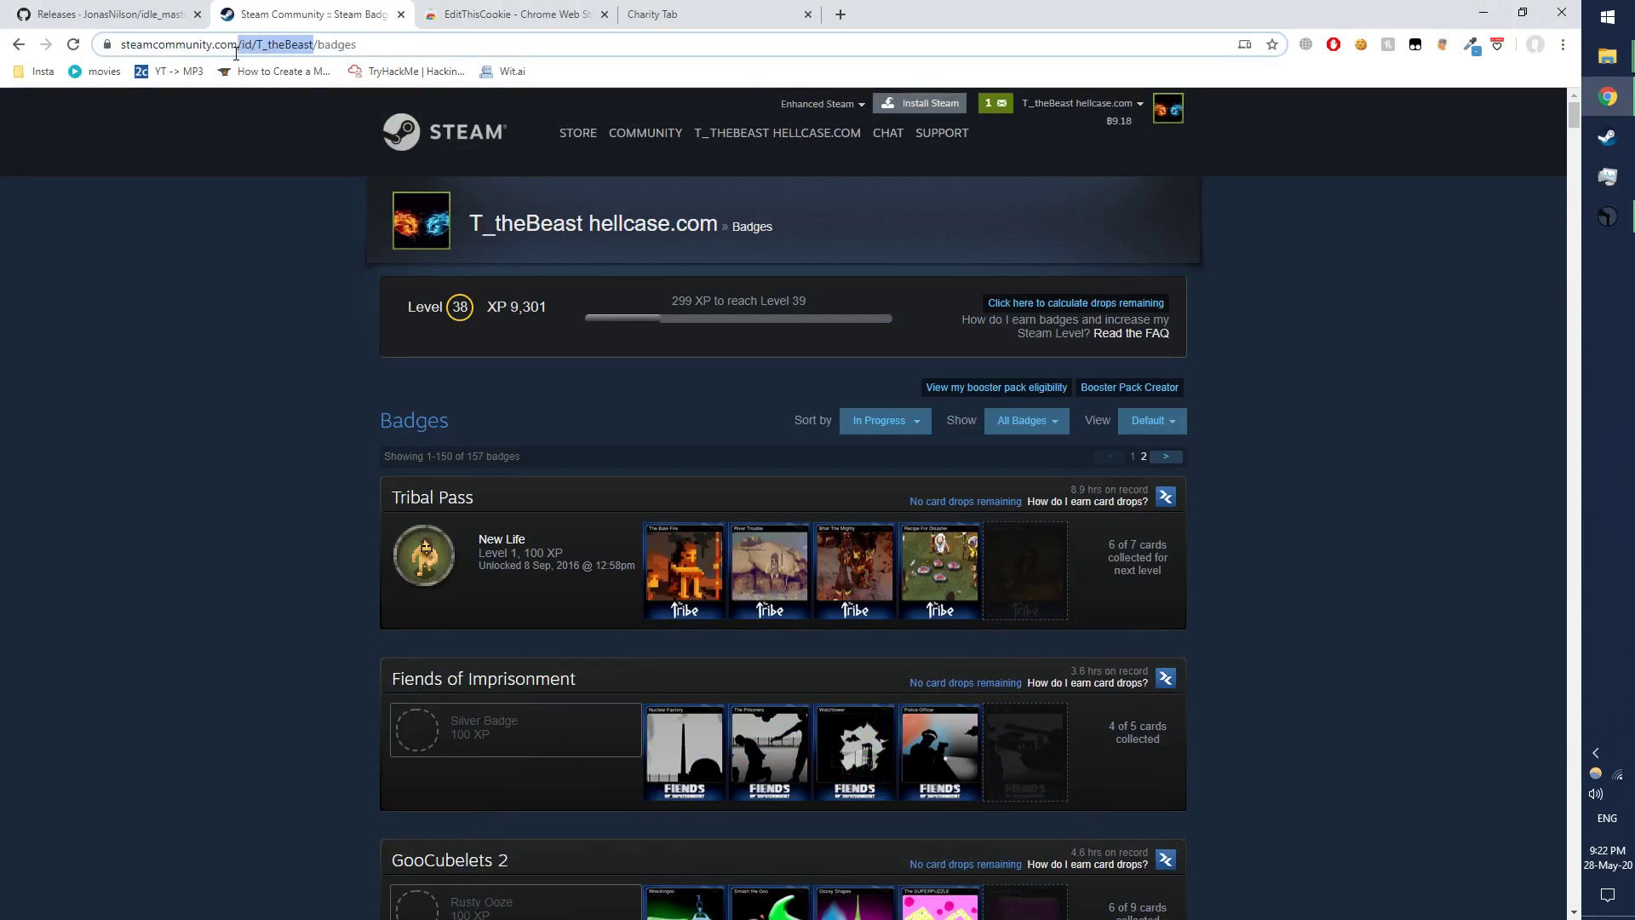
{"action": "left_click_drag", "start_coordinate": [277, 52], "coordinate": [559, 242]}
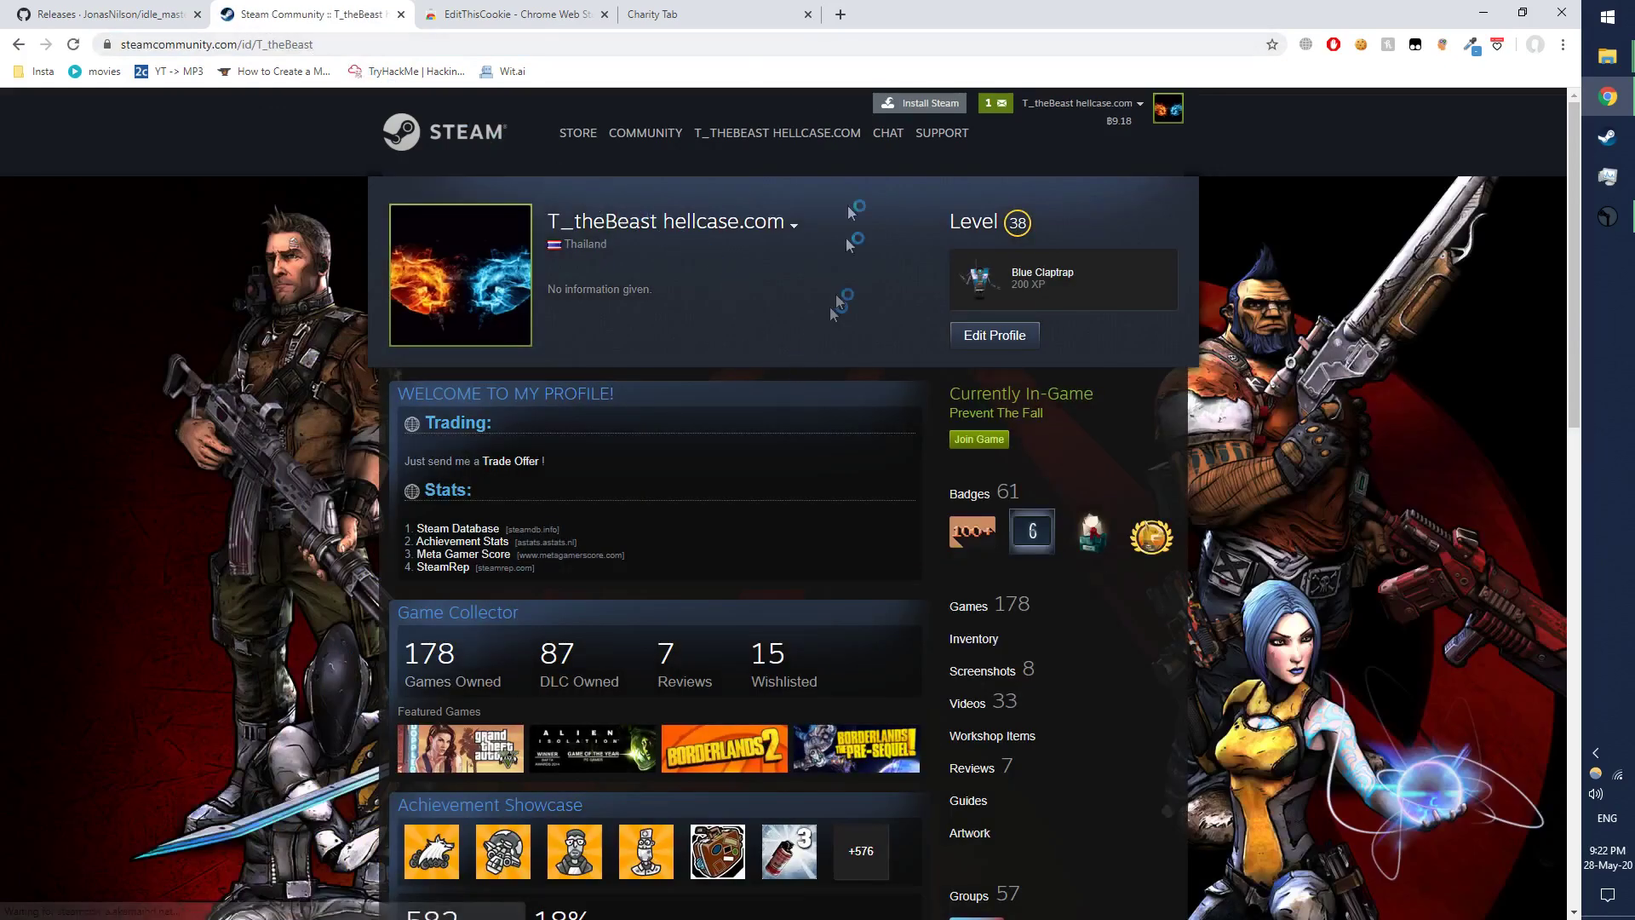
Open the Steam profile for editing and highlight the profile ID in its custom URL.
{"action": "left_click", "coordinate": [991, 339]}
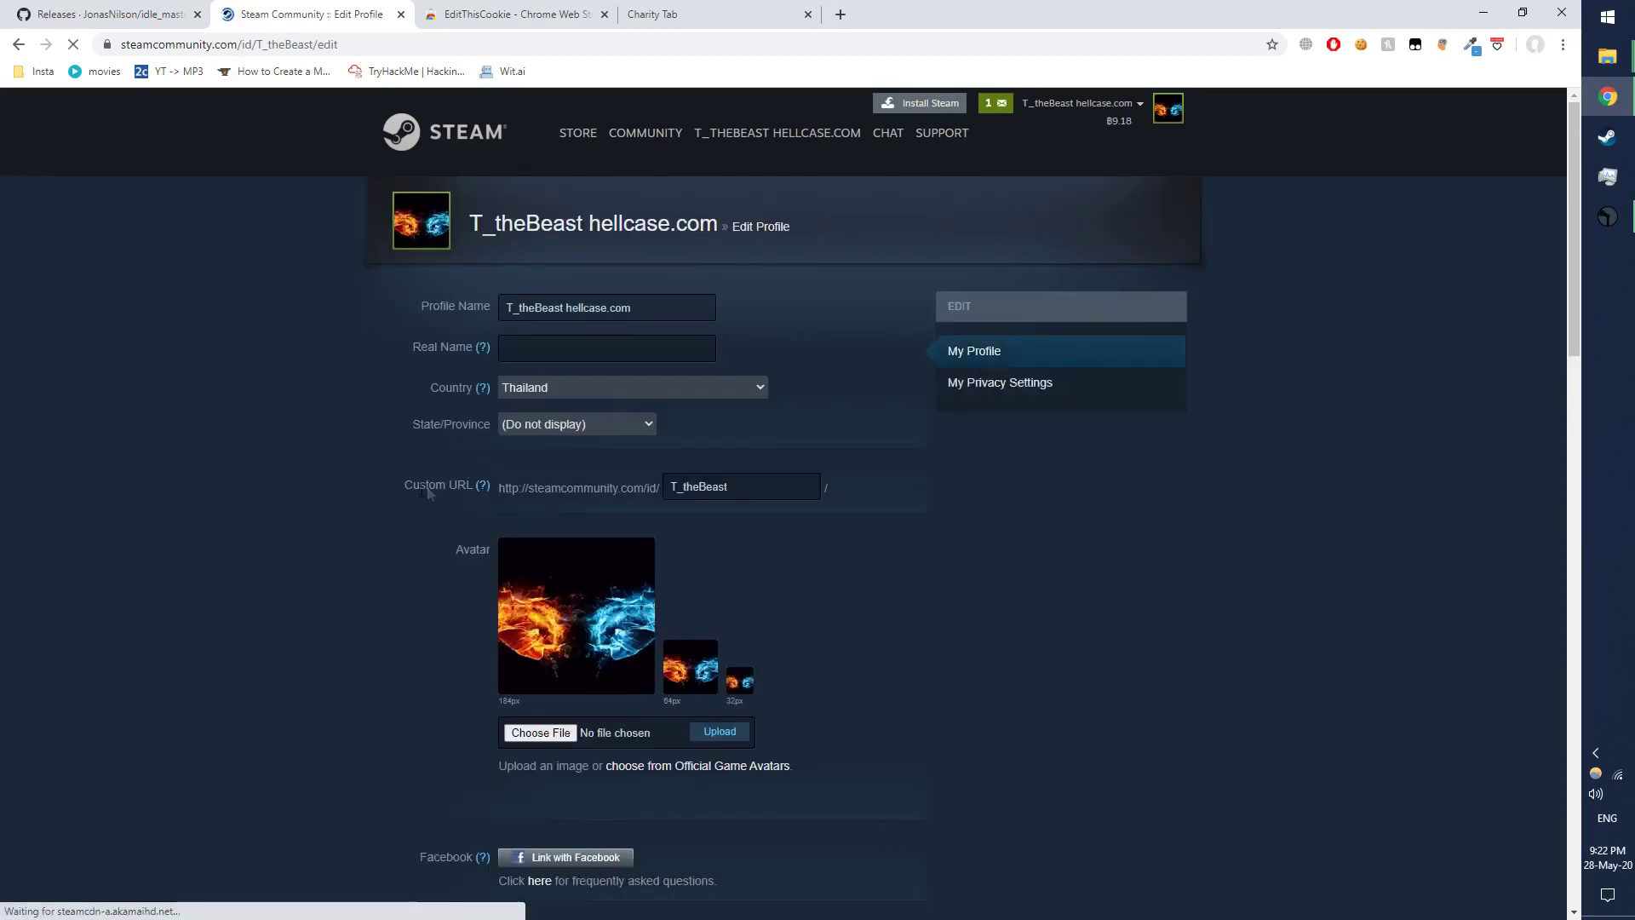
{"action": "triple_click", "coordinate": [428, 493]}
{"action": "left_click_drag", "start_coordinate": [729, 487], "coordinate": [655, 488]}
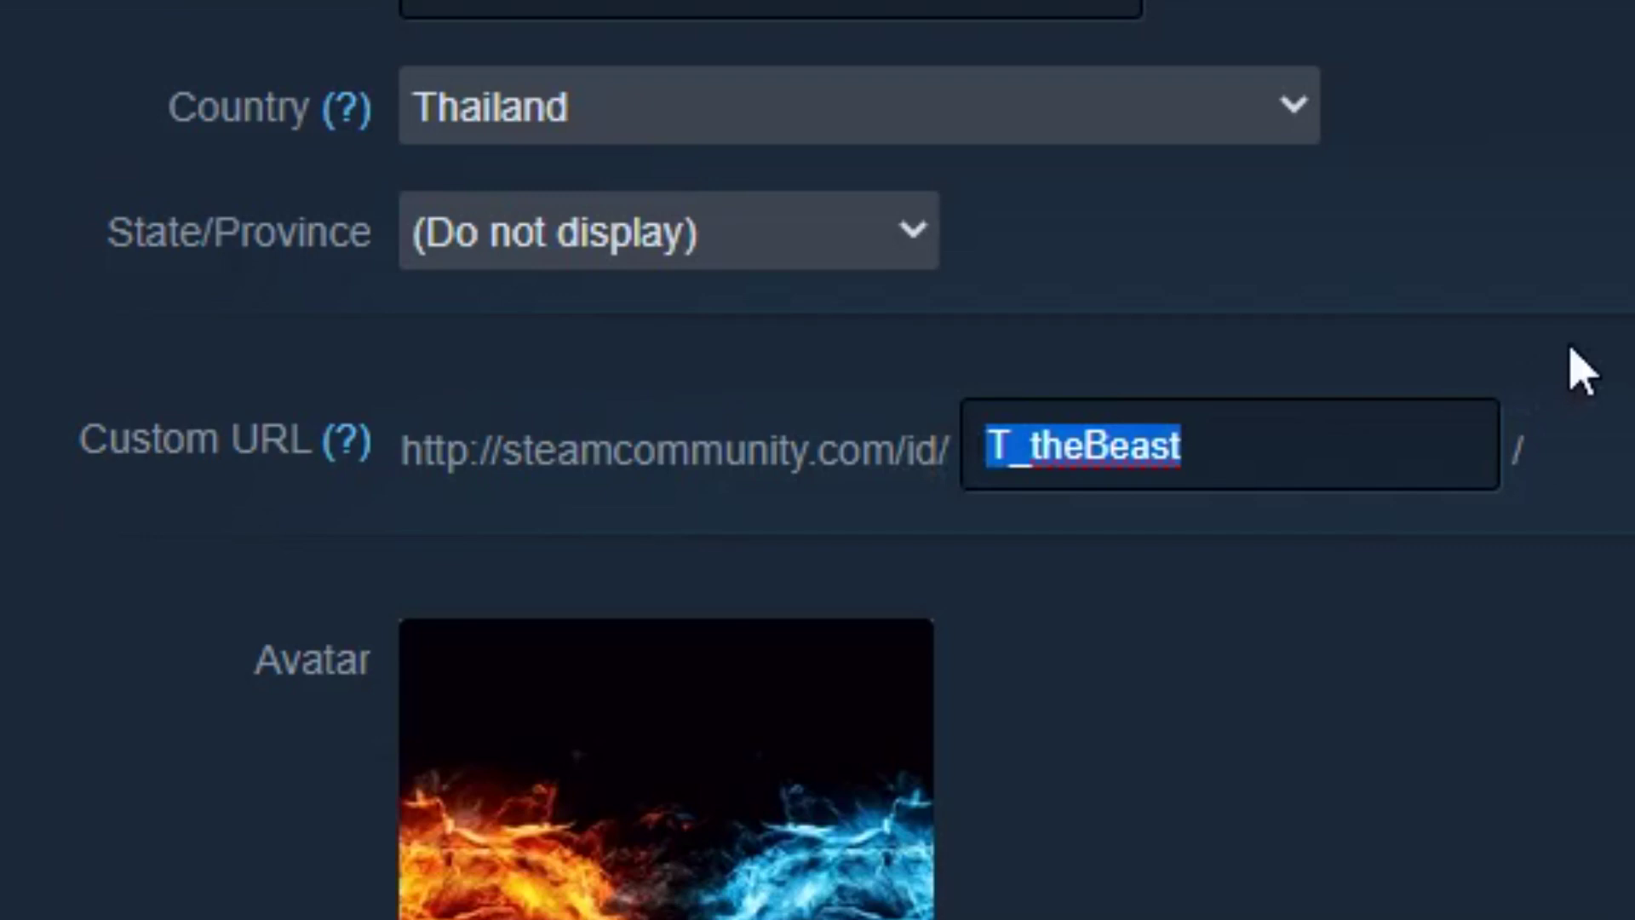
{"action": "key", "text": "Tab"}
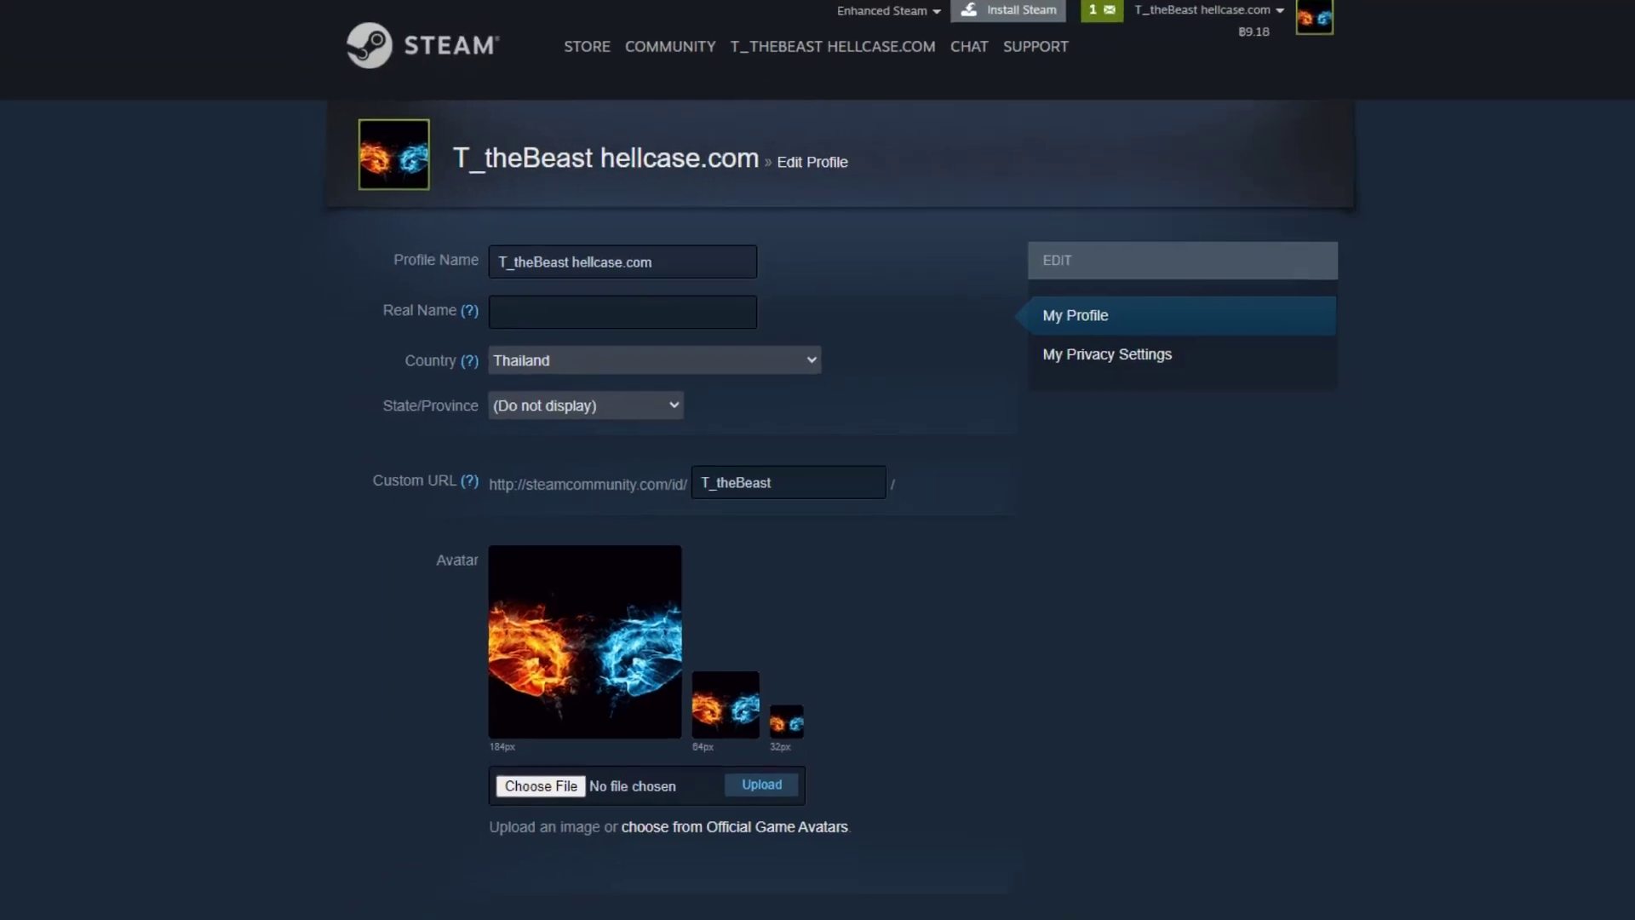
Switch to File Explorer, search Windows for %appdata% and bring up the already open Roaming folder window.
{"action": "mouse_move", "coordinate": [1608, 59]}
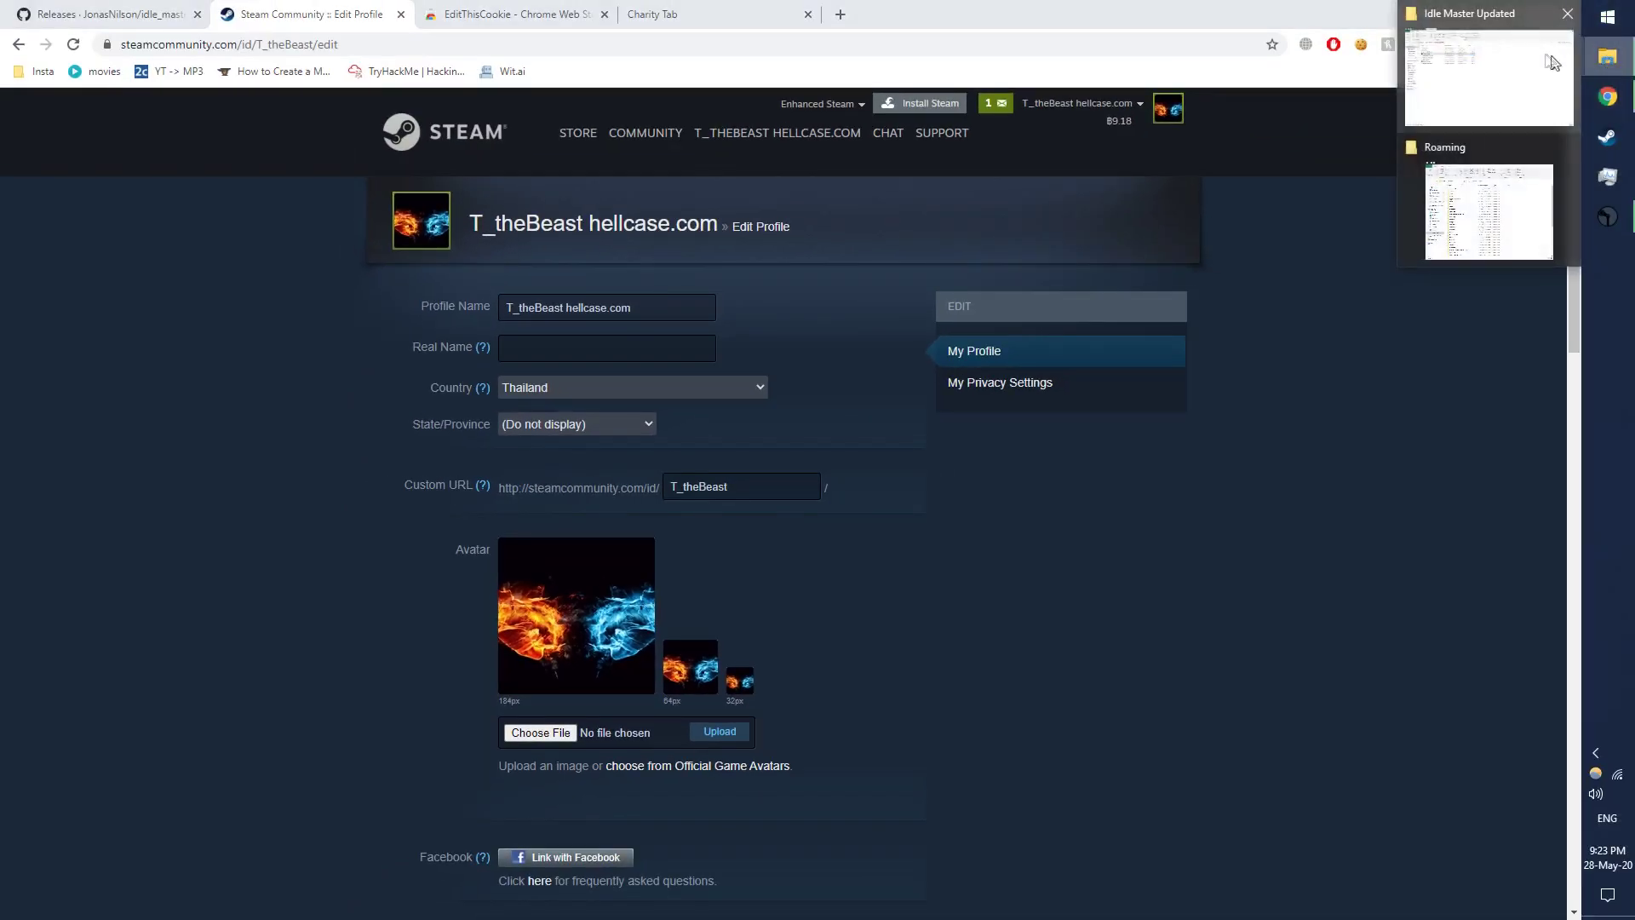
{"action": "left_click", "coordinate": [1552, 61]}
{"action": "left_click", "coordinate": [1609, 17]}
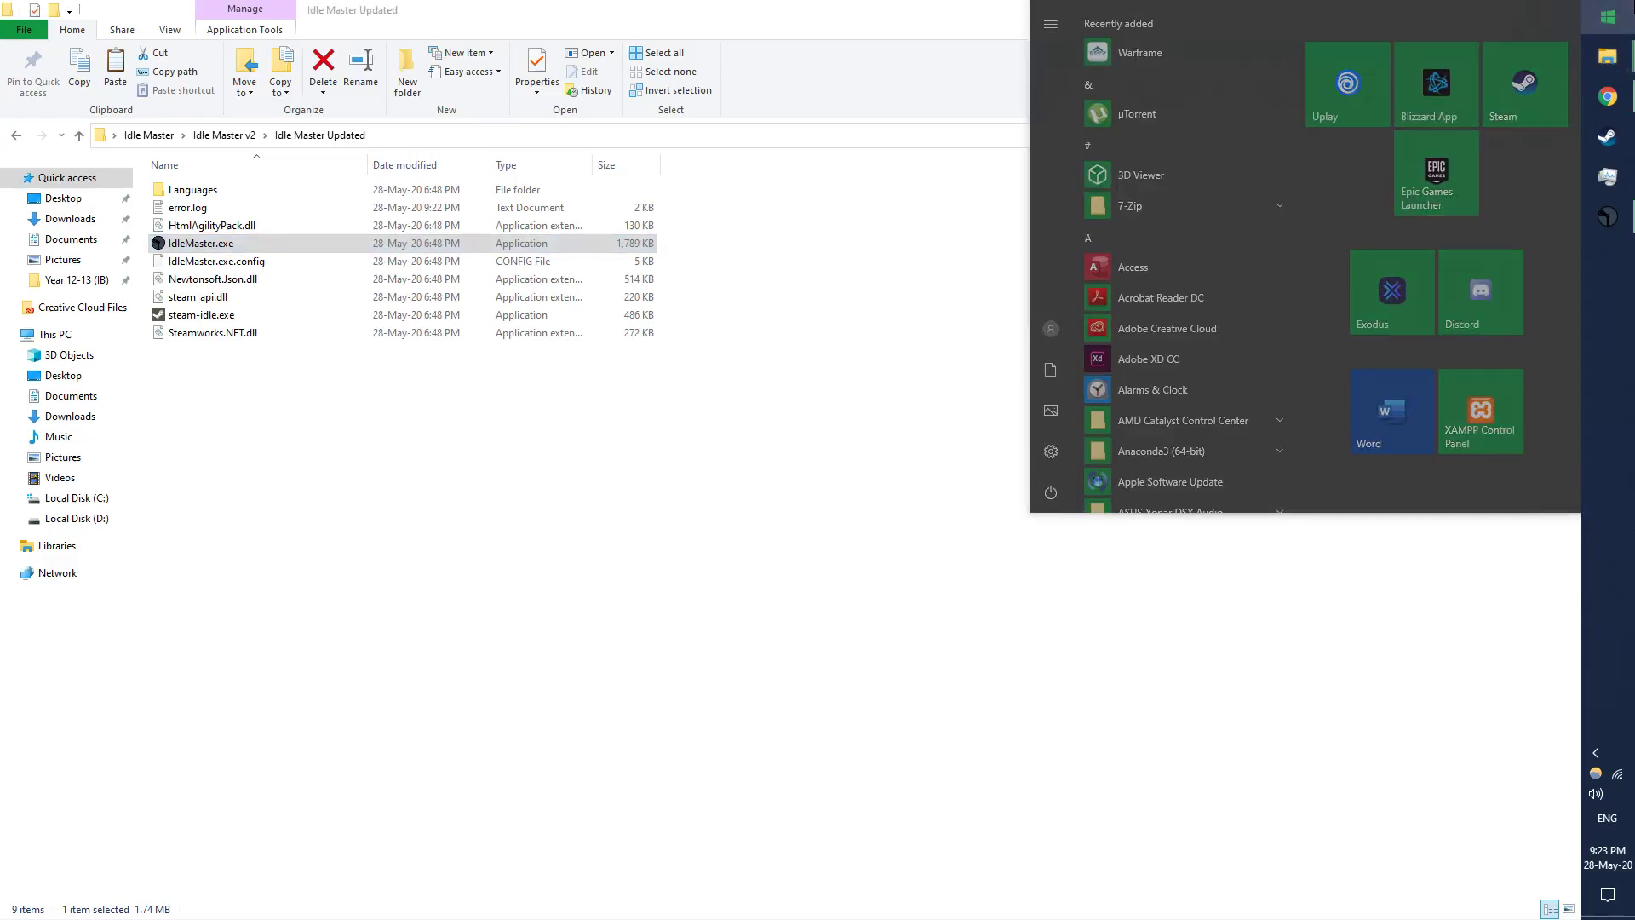
{"action": "type", "text": "%appdata%"}
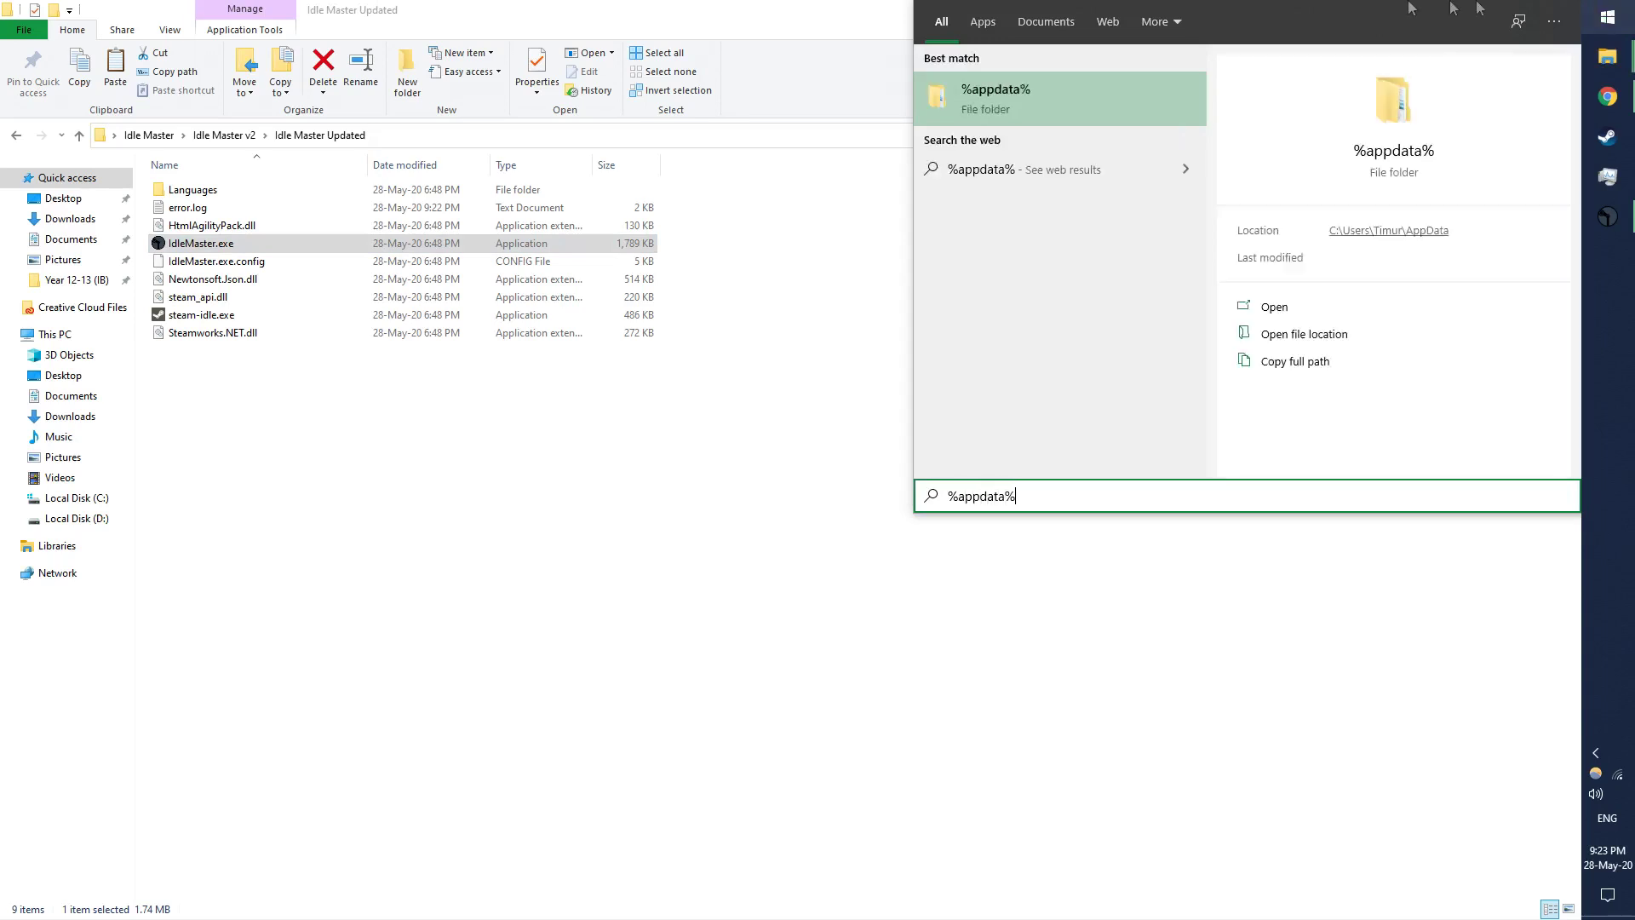
{"action": "left_click", "coordinate": [1607, 24]}
{"action": "mouse_move", "coordinate": [1606, 56]}
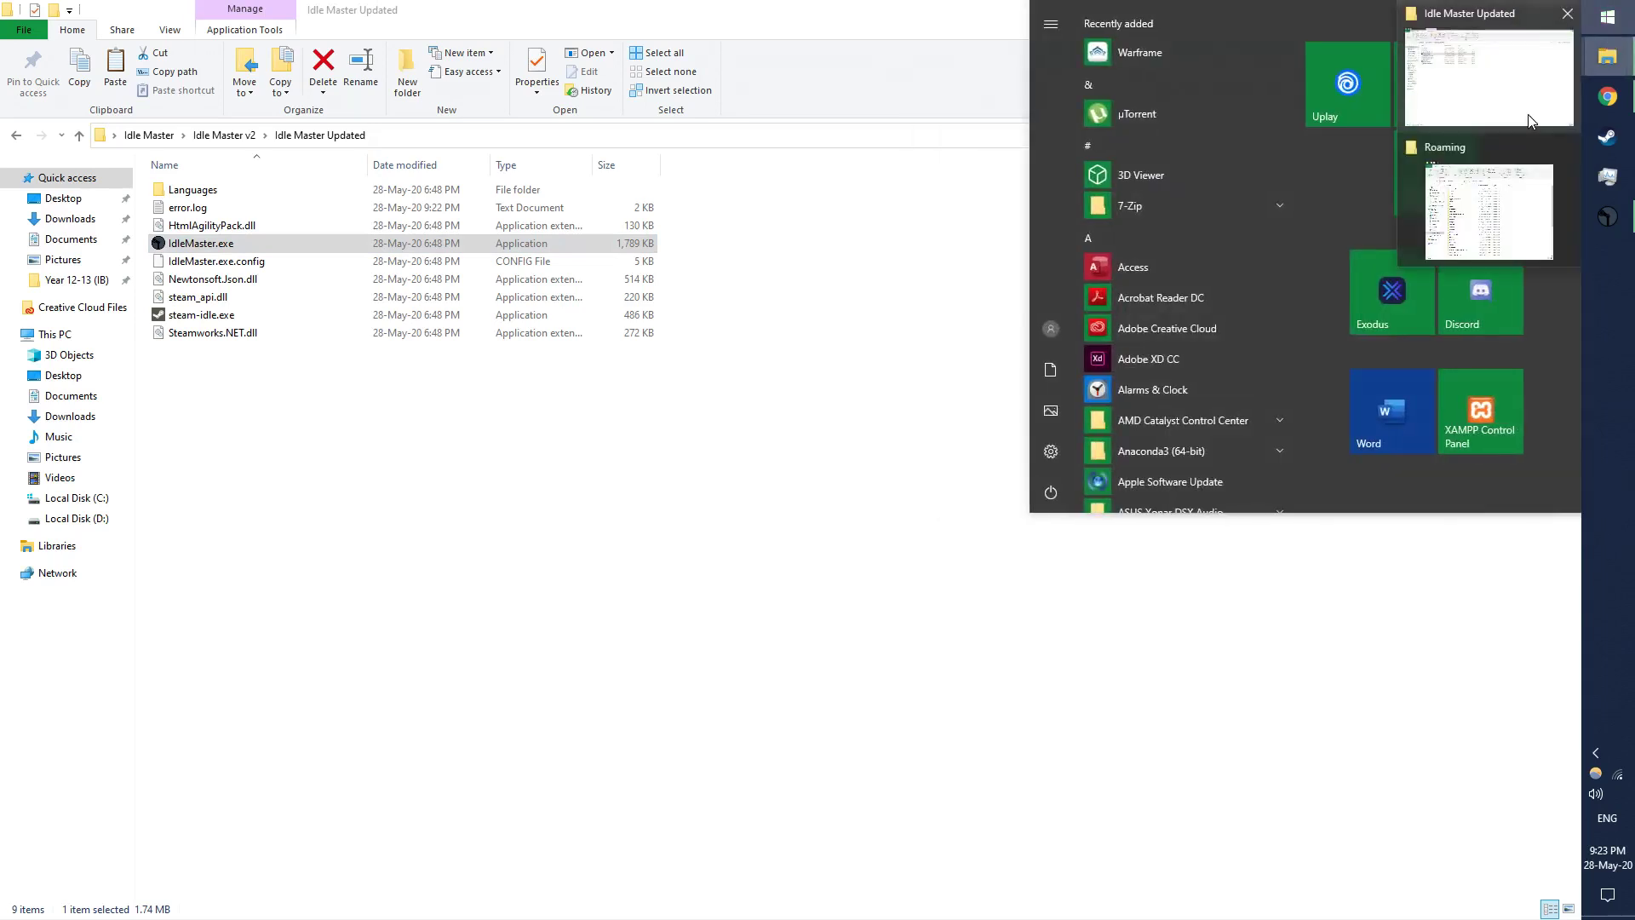
{"action": "left_click", "coordinate": [1491, 204]}
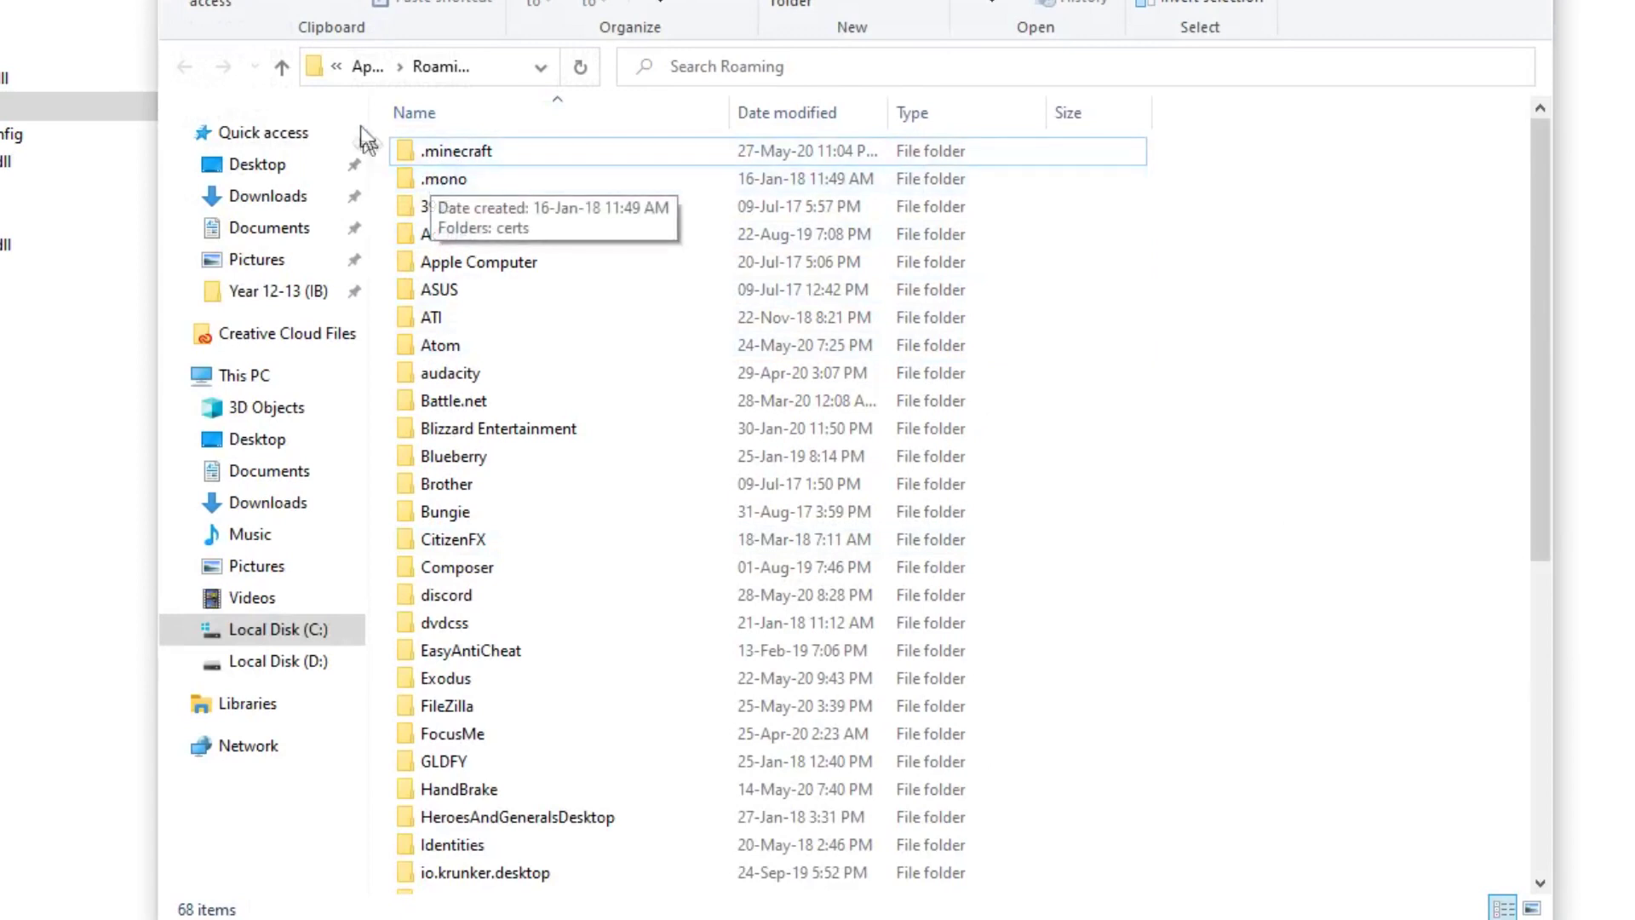
Go up from Roaming to AppData and open the IdleMaster folder inside Local.
{"action": "left_click", "coordinate": [285, 77]}
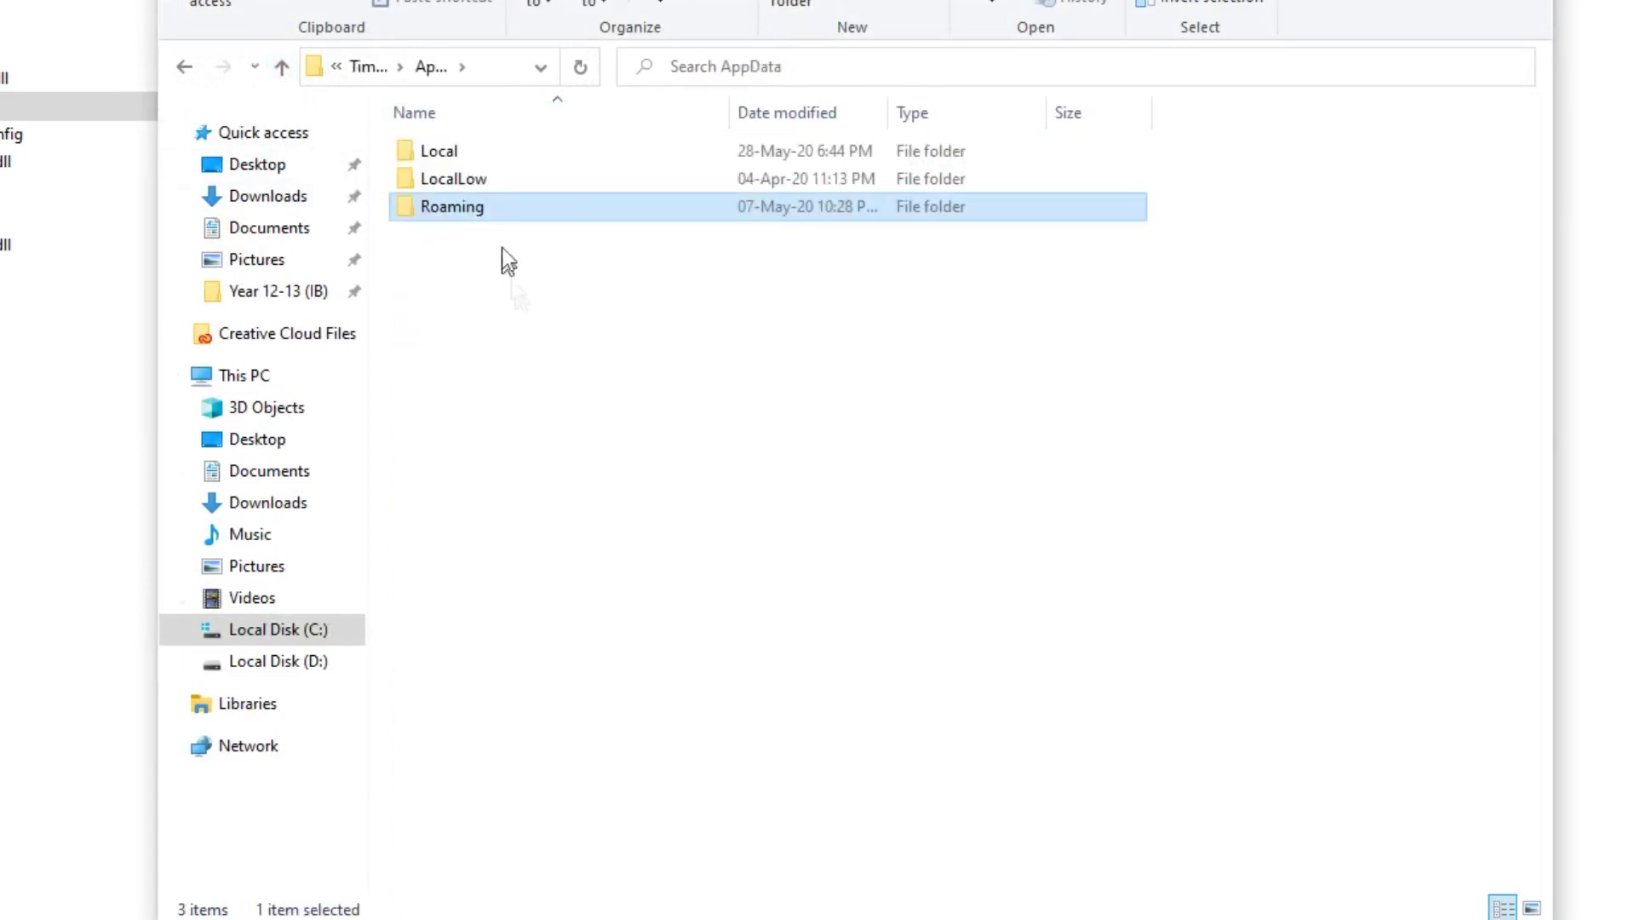
{"action": "double_click", "coordinate": [453, 150]}
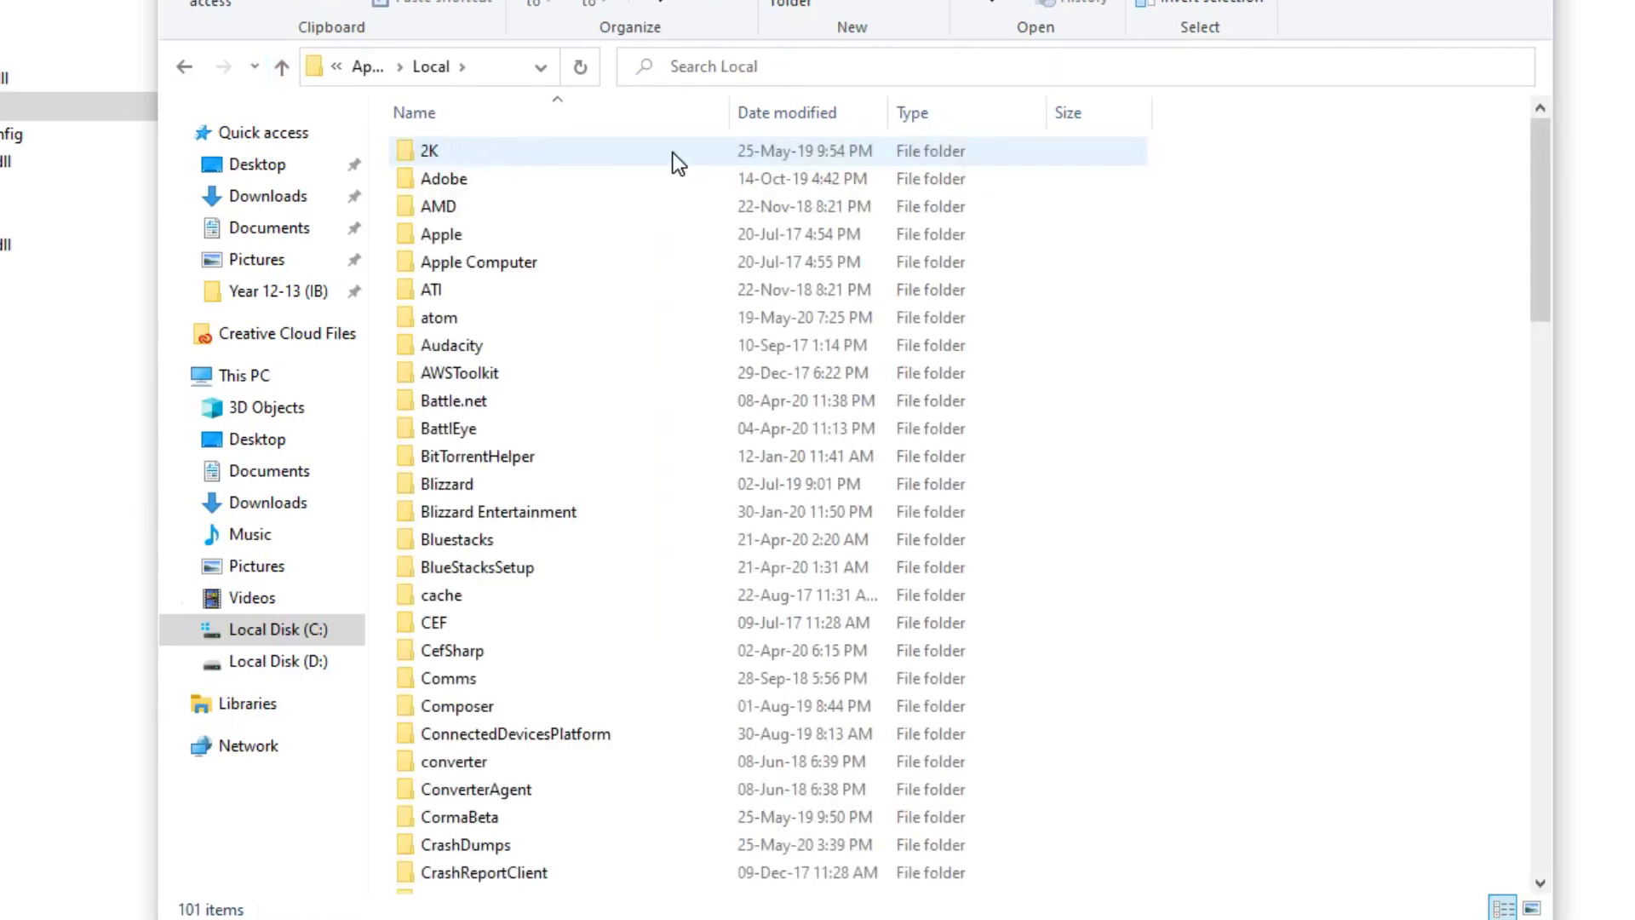
{"action": "type", "text": "idle"}
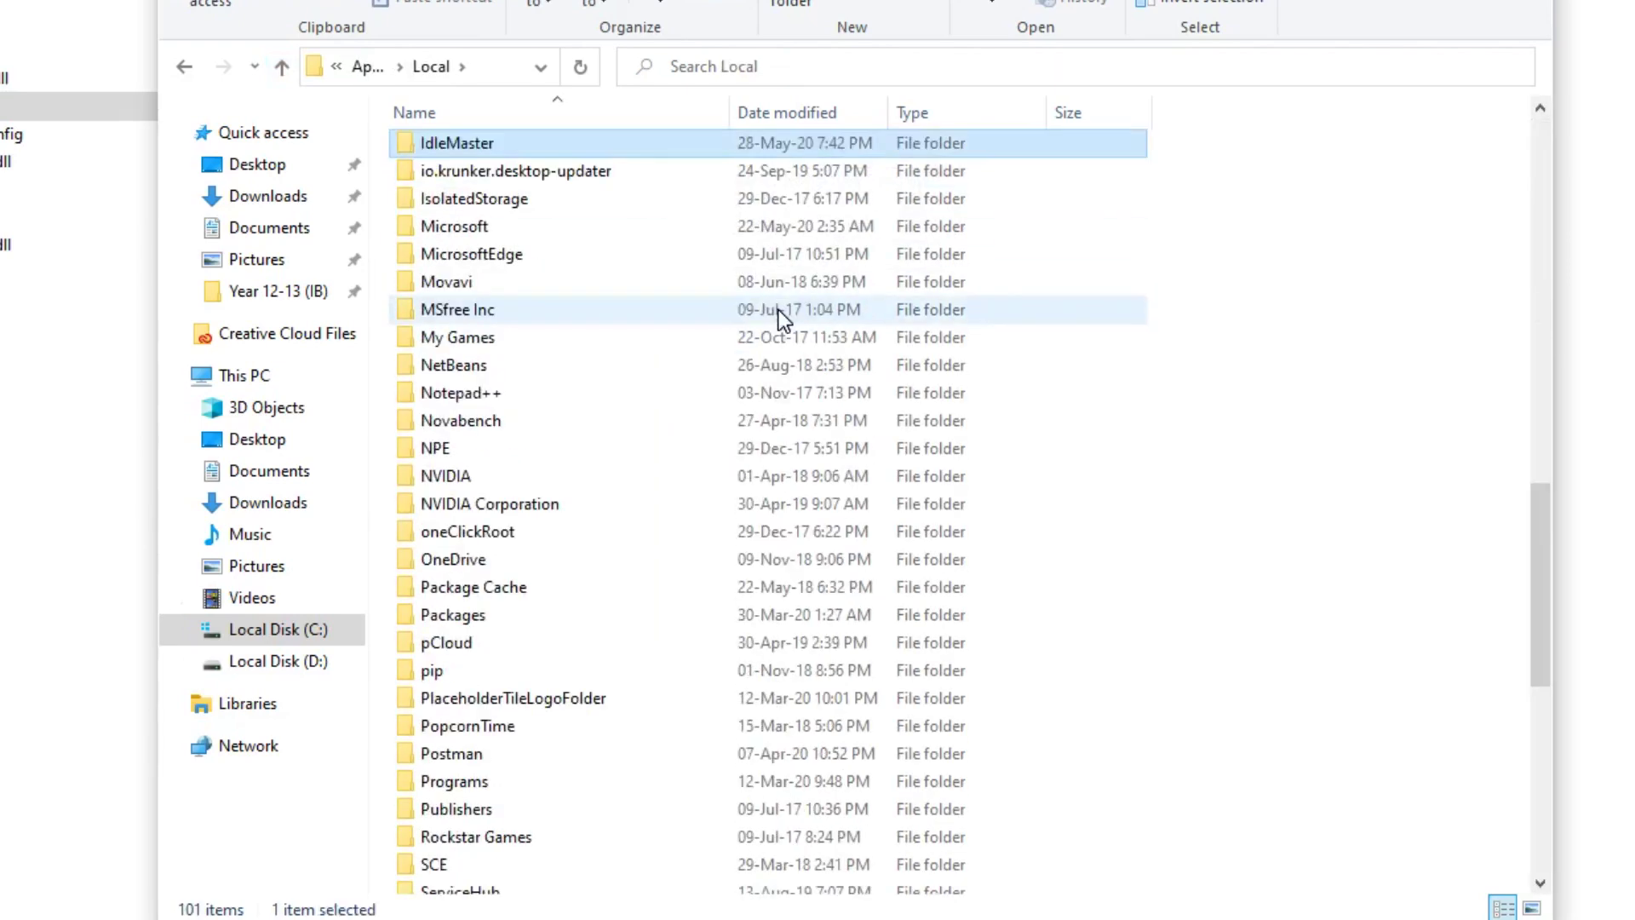
{"action": "double_click", "coordinate": [436, 148]}
Select all the IdleMaster.exe_Url folders, clear the selection and close the folder window.
{"action": "left_click_drag", "start_coordinate": [714, 465], "coordinate": [466, 143]}
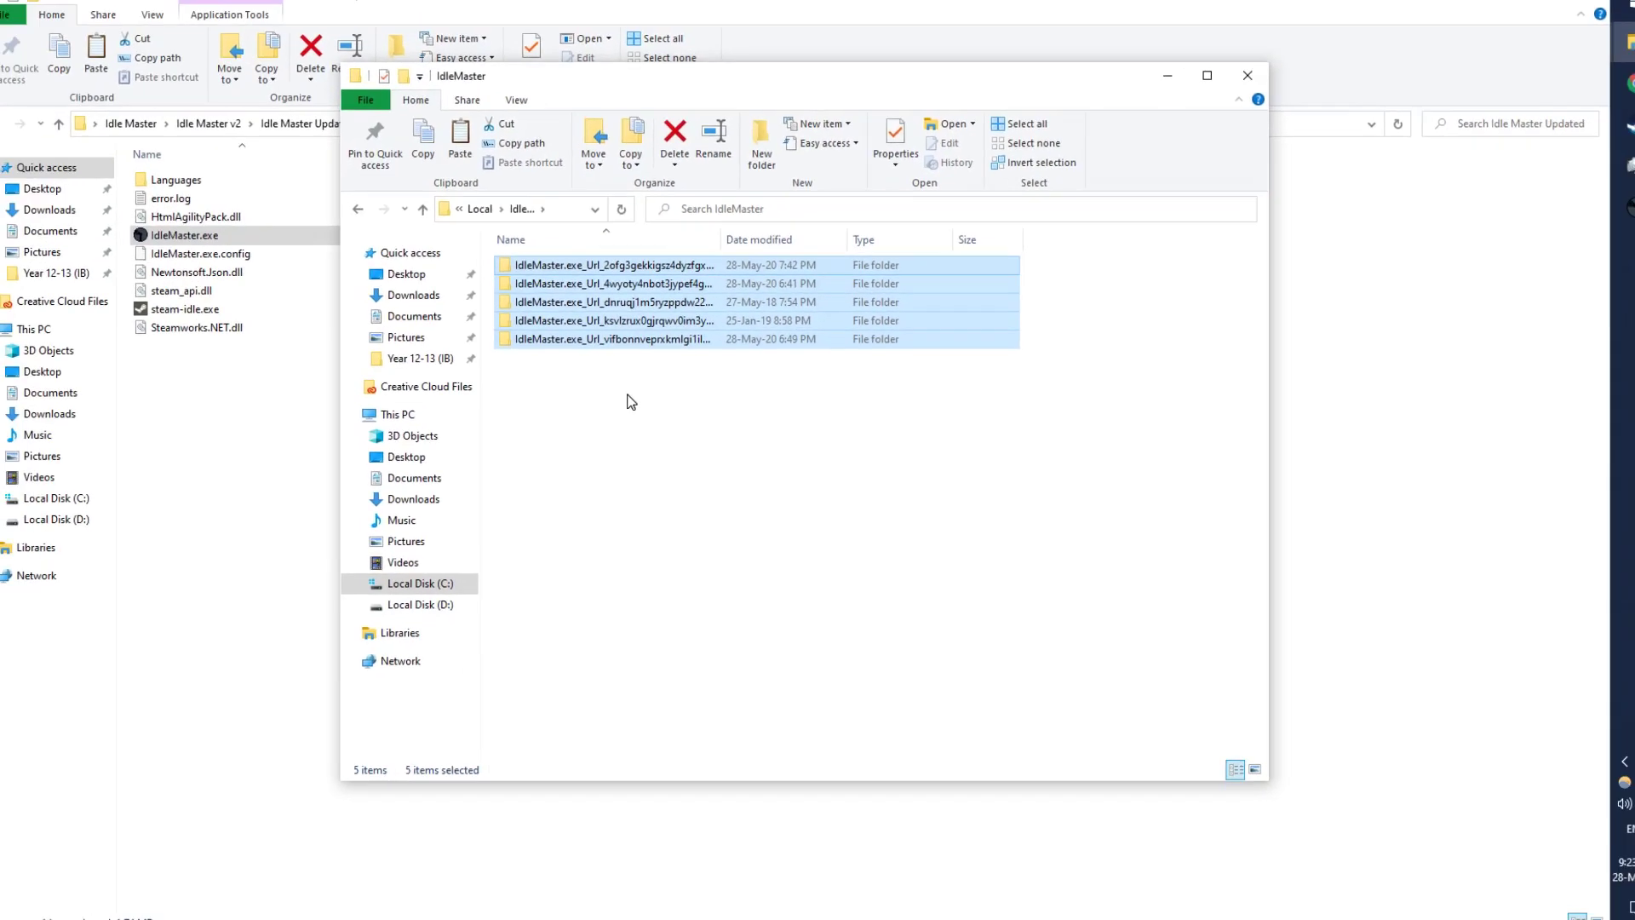
{"action": "left_click", "coordinate": [966, 384]}
{"action": "left_click", "coordinate": [1223, 87]}
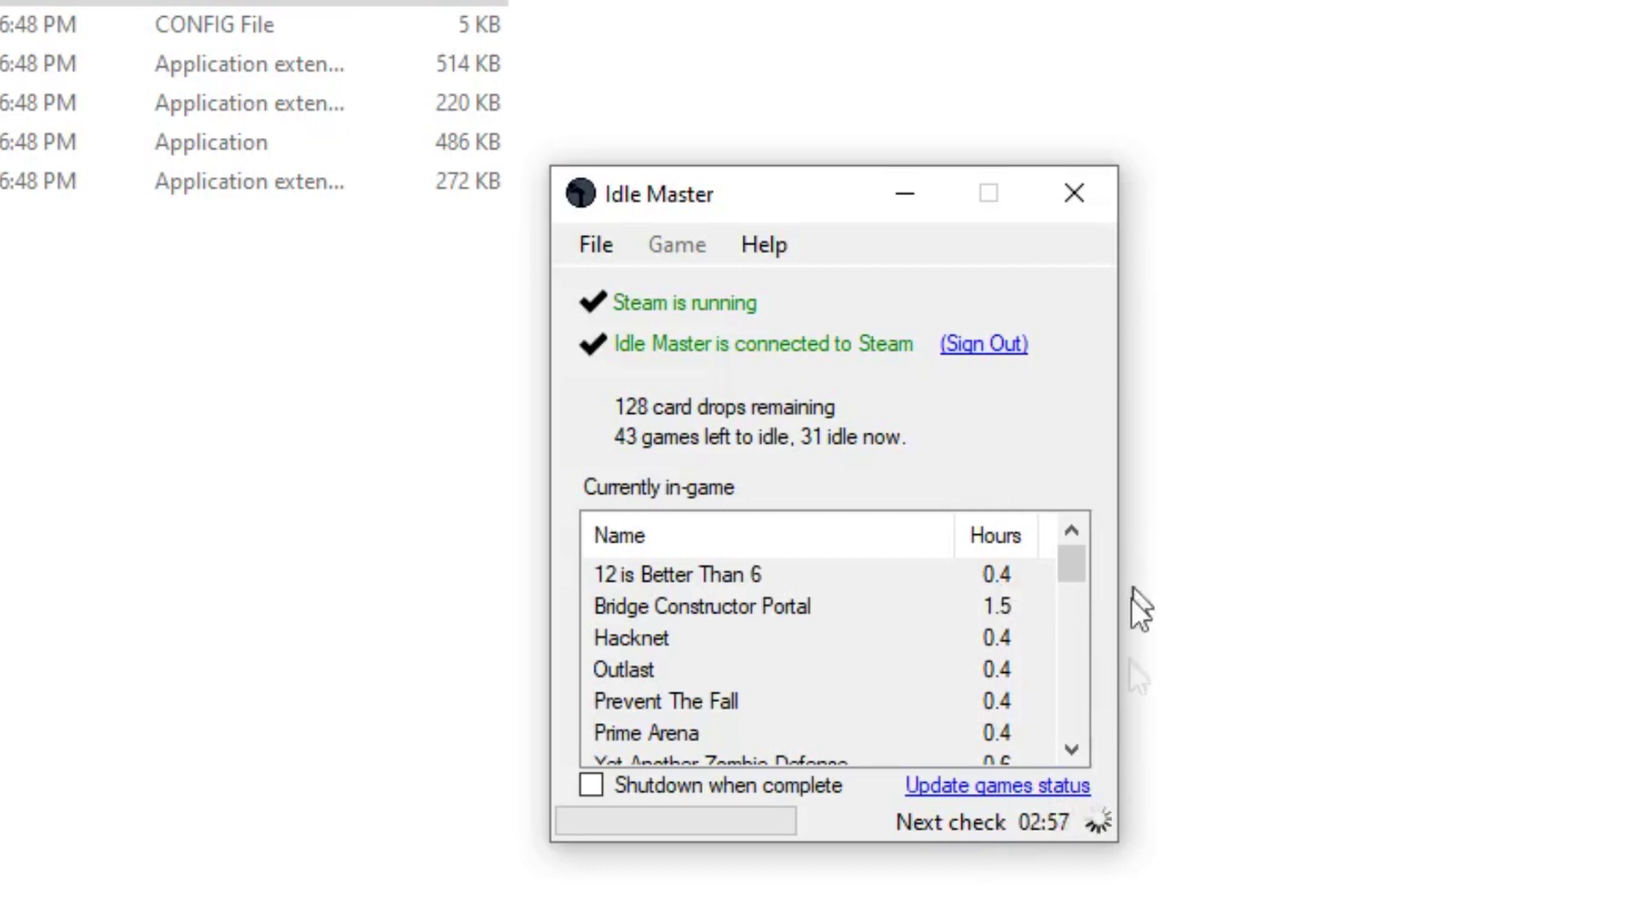
Look through the list of games currently being idled in Idle Master.
{"action": "mouse_move", "coordinate": [1078, 583]}
{"action": "left_mouse_down"}
{"action": "mouse_move", "coordinate": [1080, 613]}
{"action": "mouse_move", "coordinate": [1080, 573]}
{"action": "left_mouse_up"}
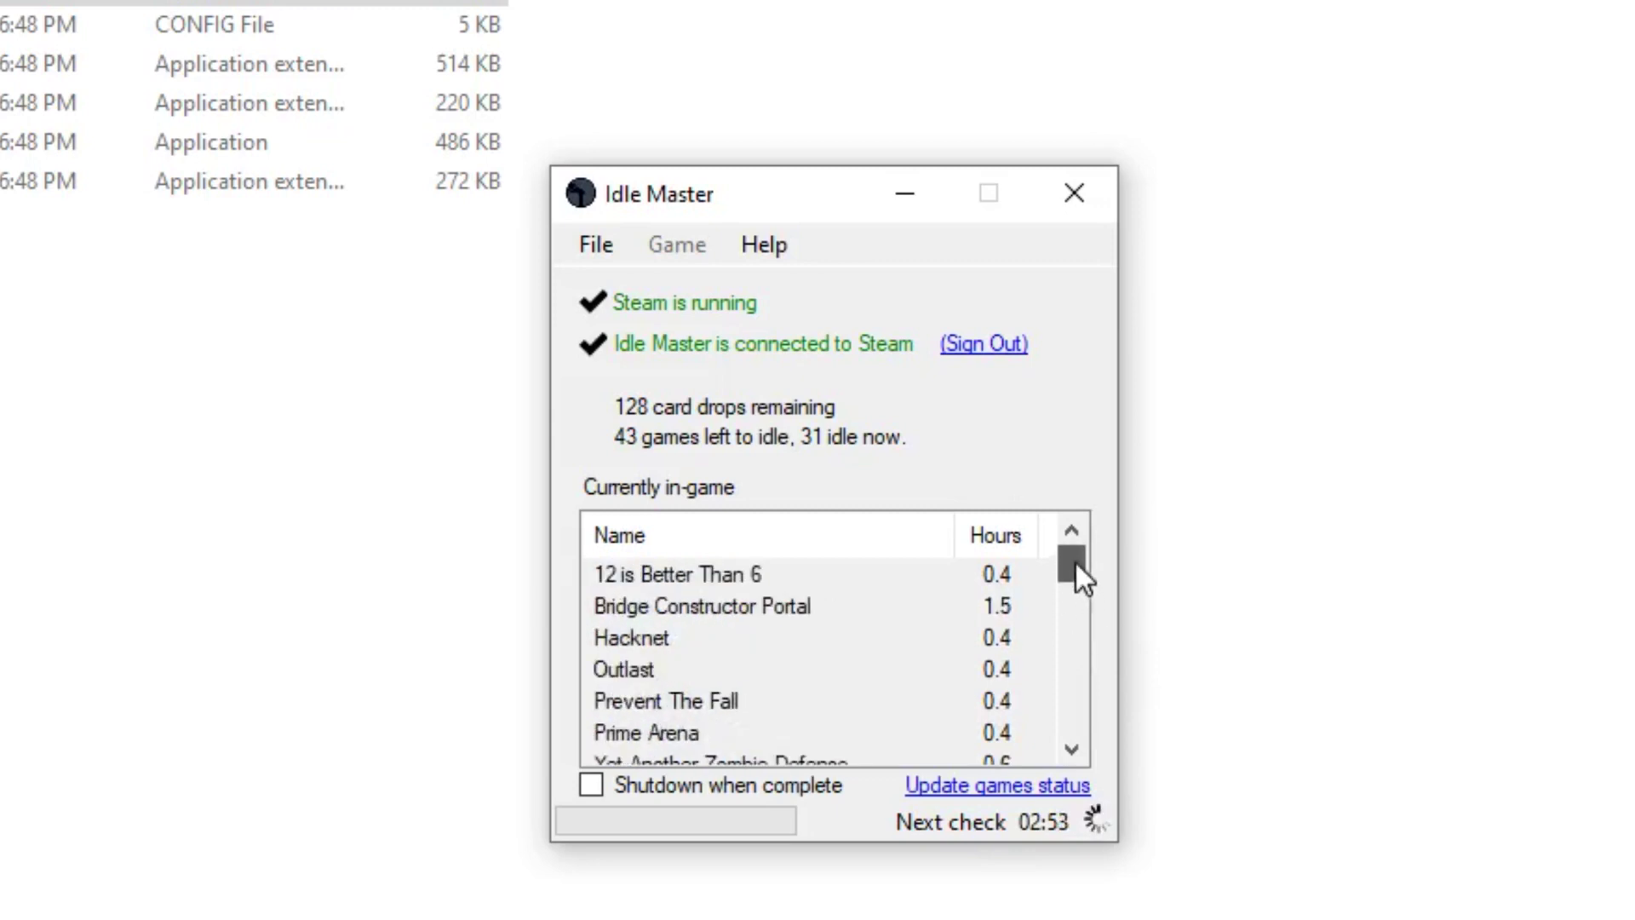